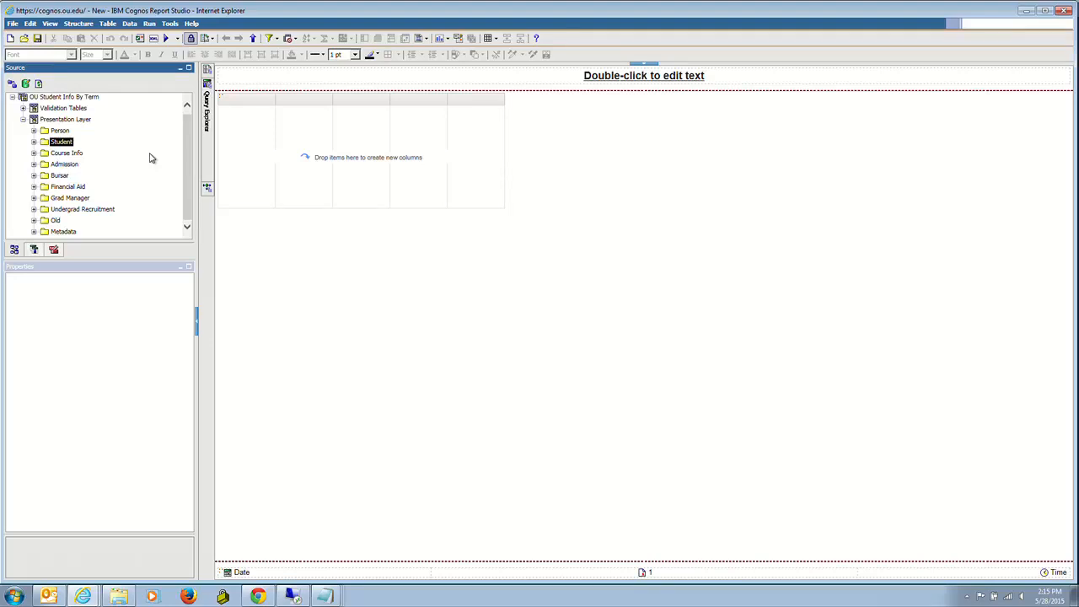
- Expand the Person OU folder and add SOONER_ID and NAME_LAST as list columns
left_click_drag(65, 142, 42, 153)
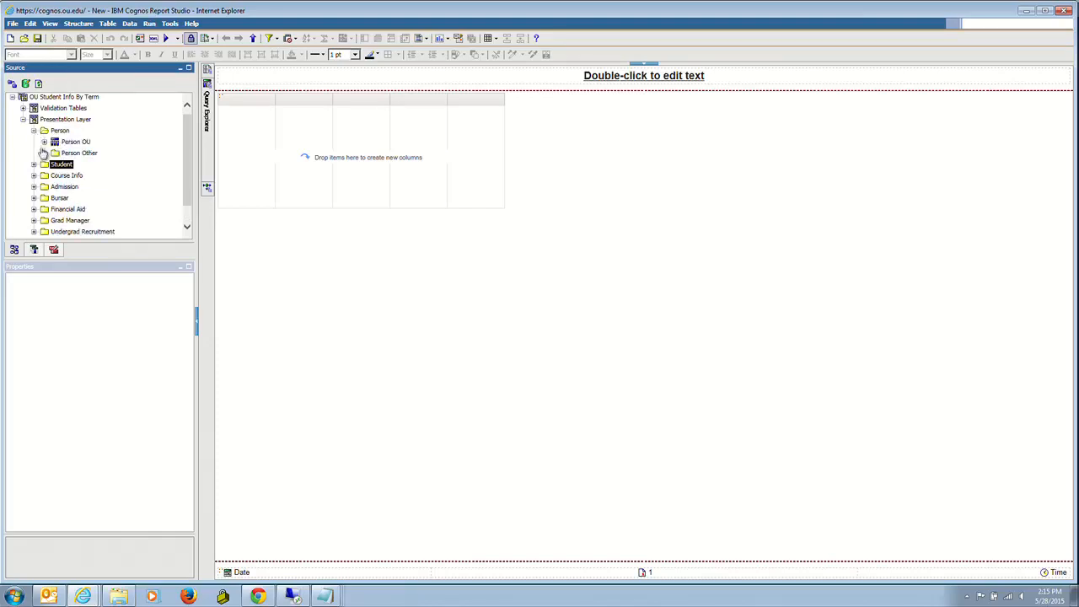
left_click(44, 142)
left_click_drag(187, 138, 179, 175)
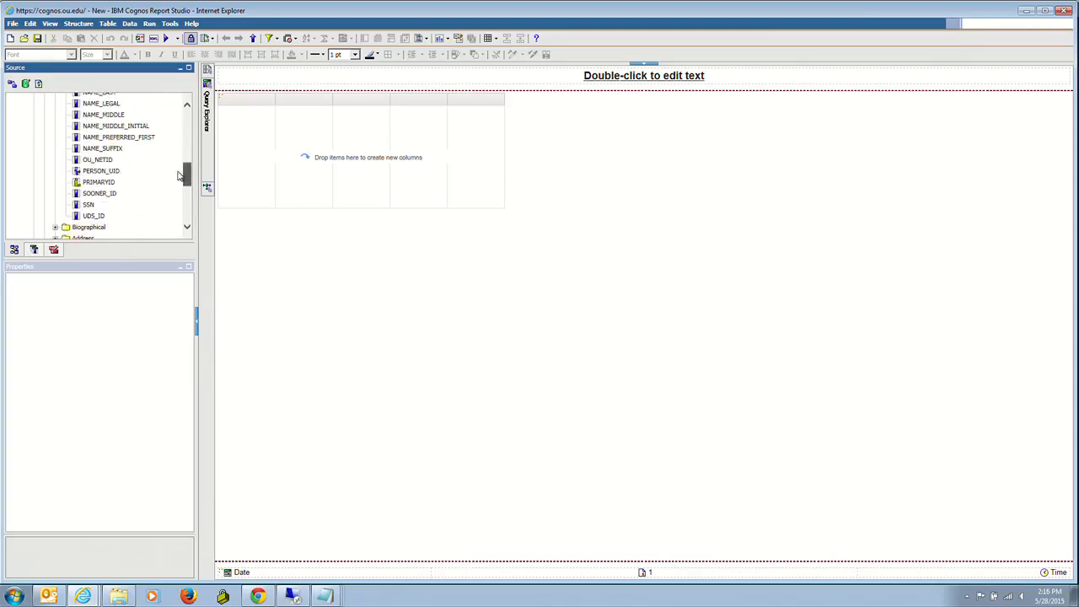
left_click_drag(99, 194, 189, 165)
double_click(100, 170)
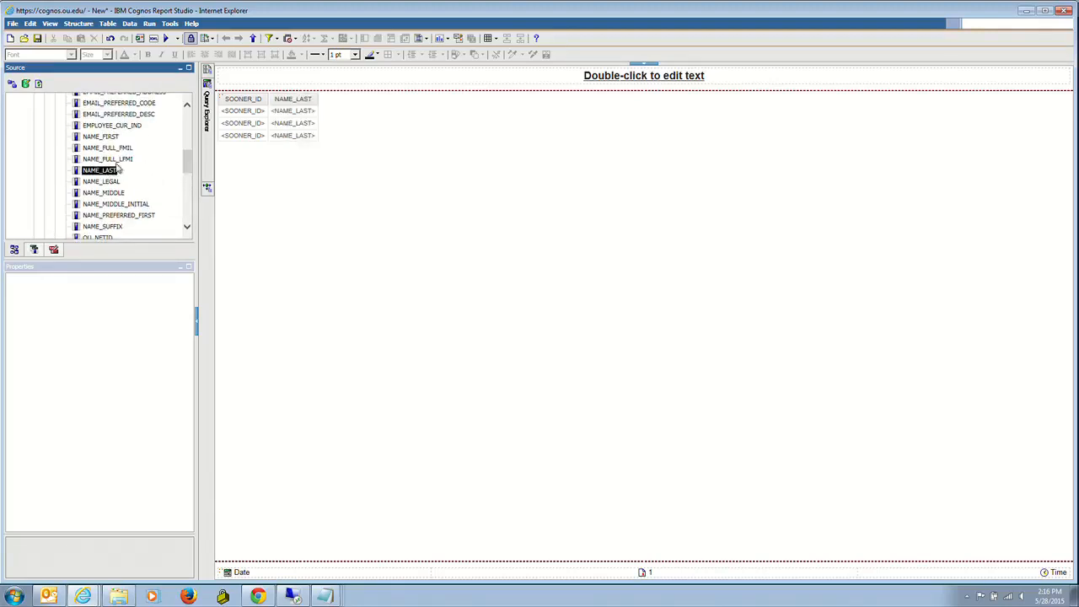
- Add NAME_FIRST and EMAIL_OU from Person OU as further list columns
double_click(102, 137)
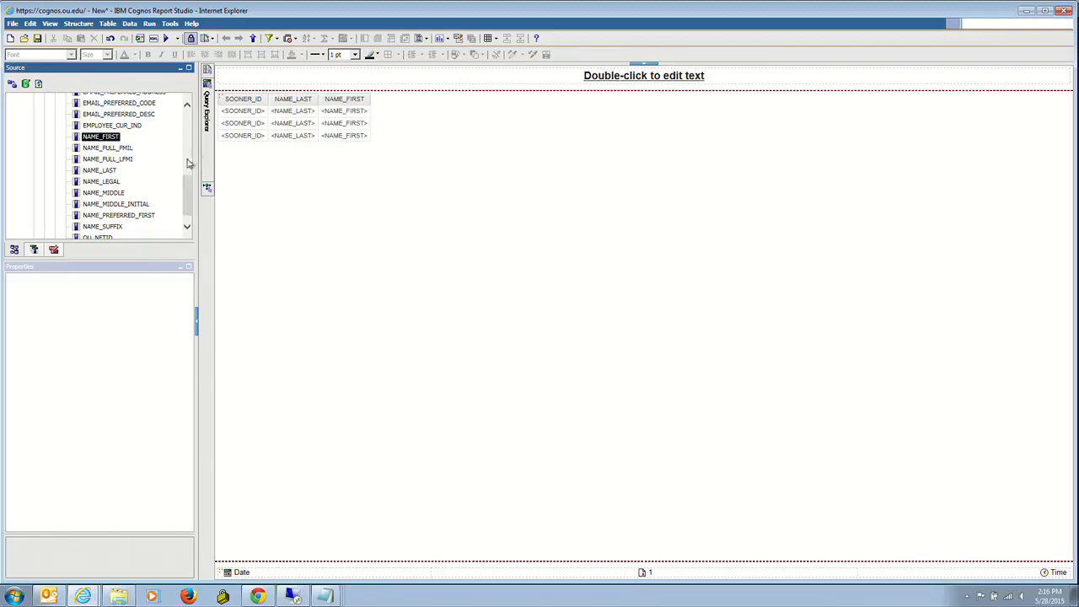
left_click_drag(187, 165, 187, 149)
left_click(94, 155)
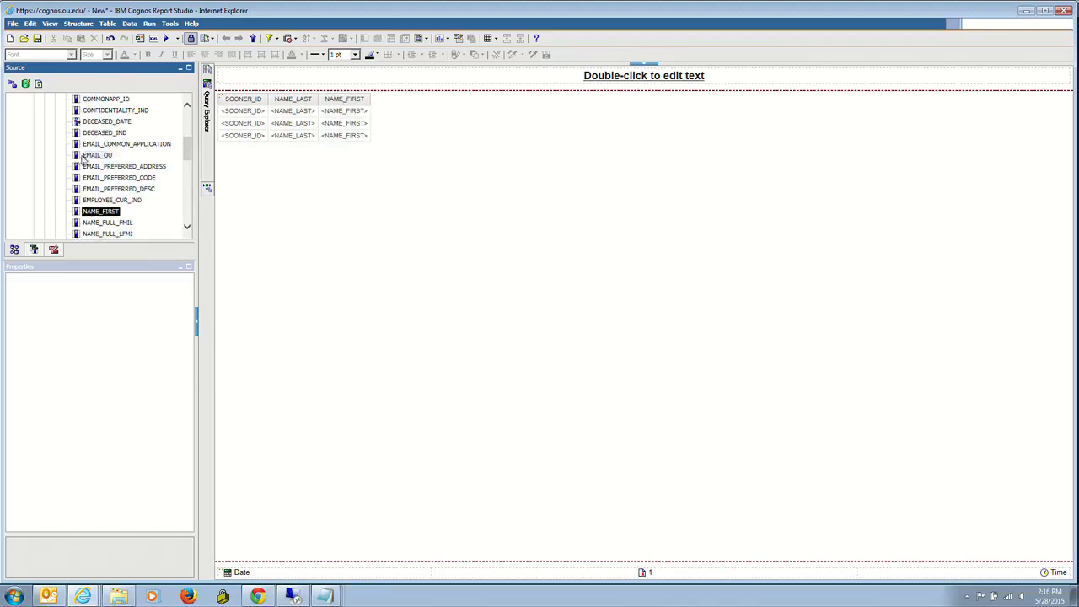
double_click(95, 155)
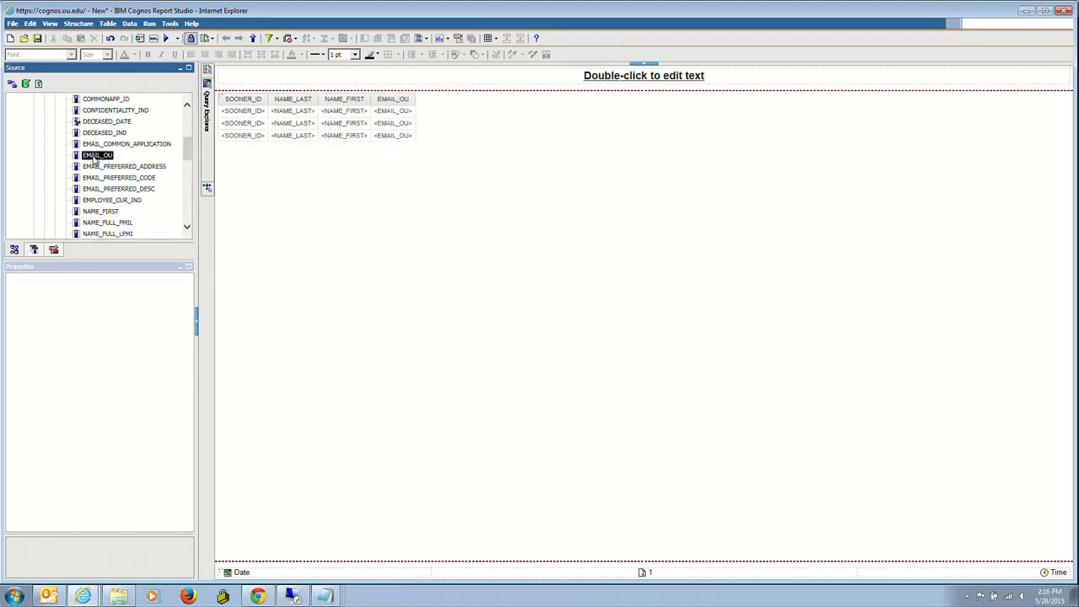
- Add TERM_CODE and TERM_HOURS from Student > Student Term > Student Term Status as list columns
left_click_drag(187, 152, 187, 109)
left_click(93, 142)
left_click(44, 129)
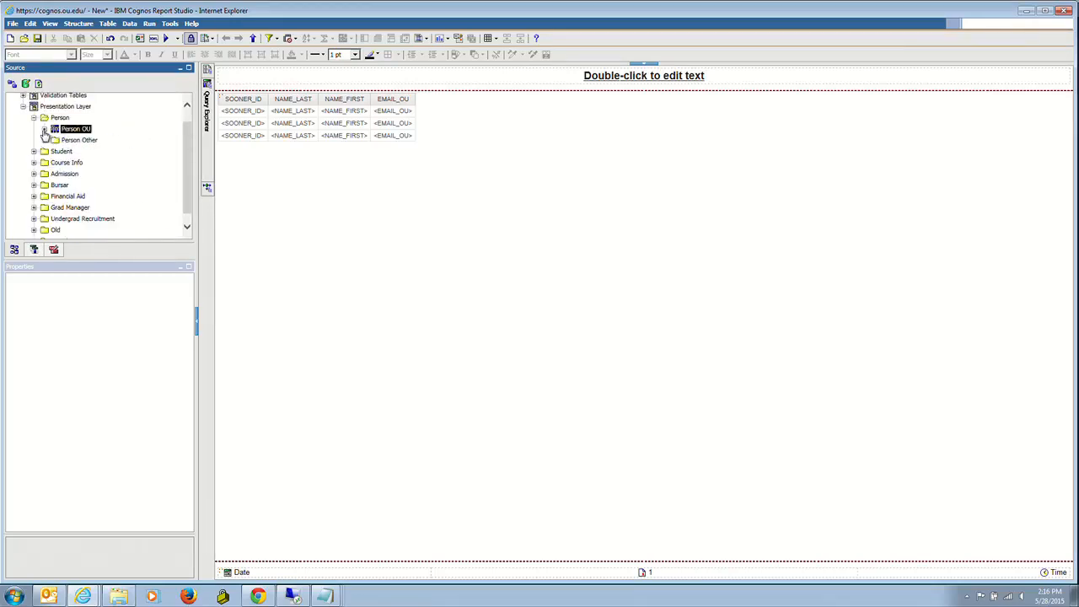
left_click(33, 152)
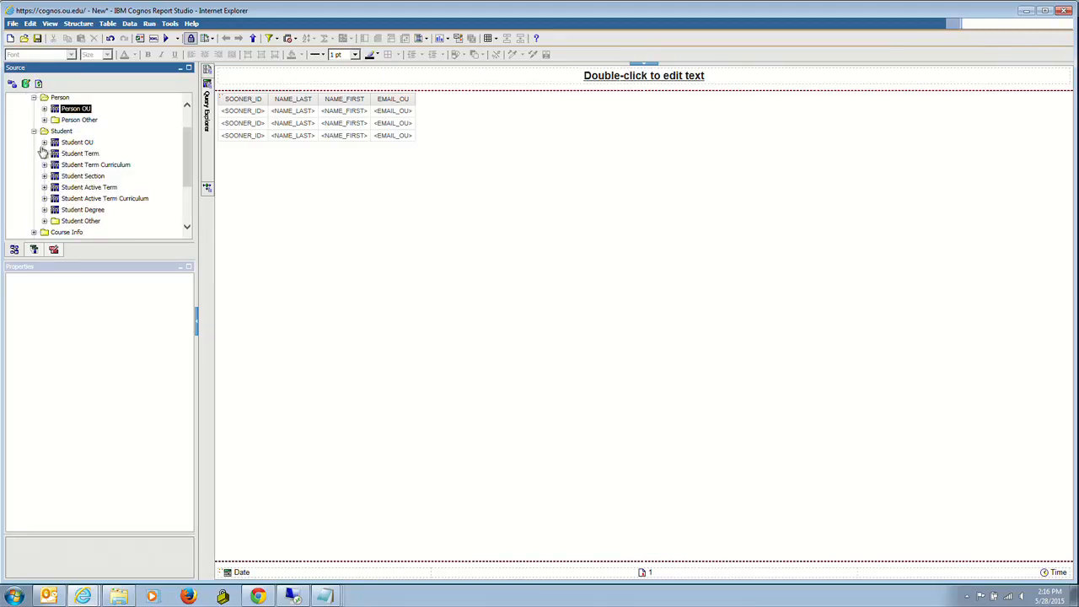
left_click(44, 143)
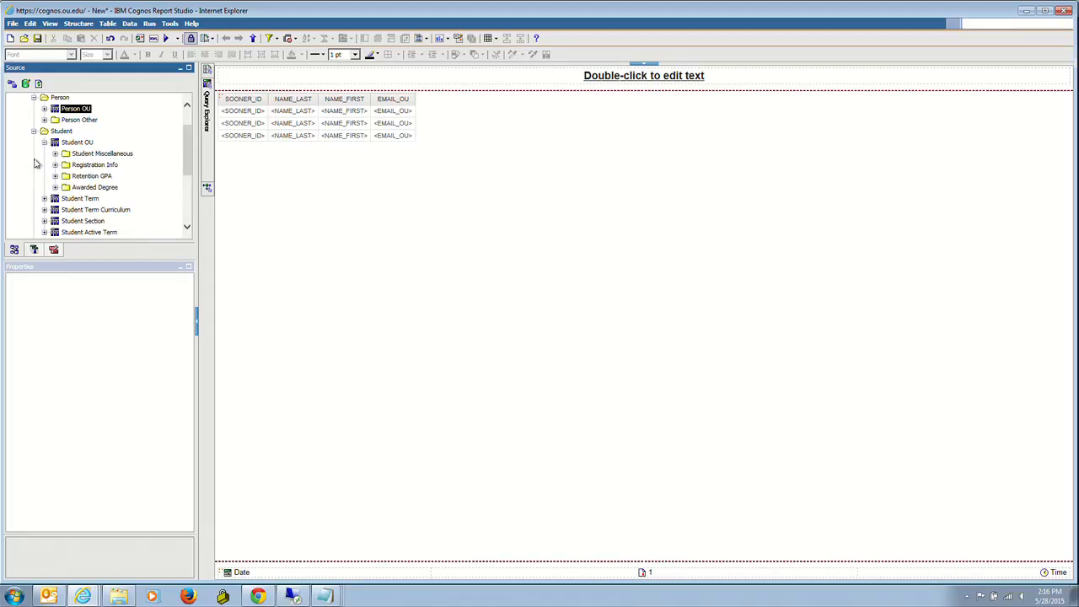
left_click(44, 143)
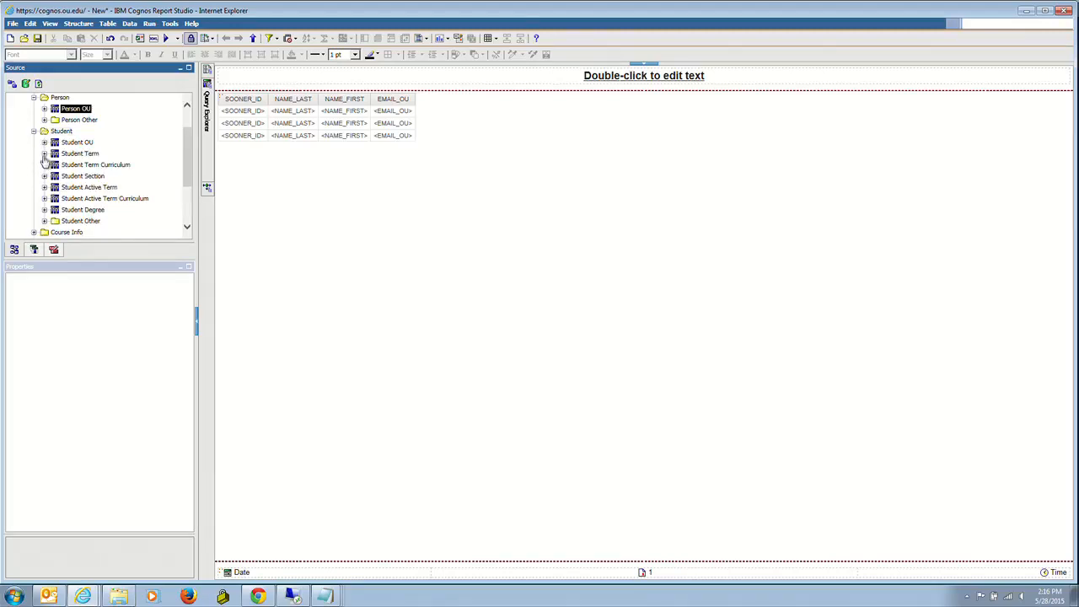
left_click(45, 153)
left_click(55, 155)
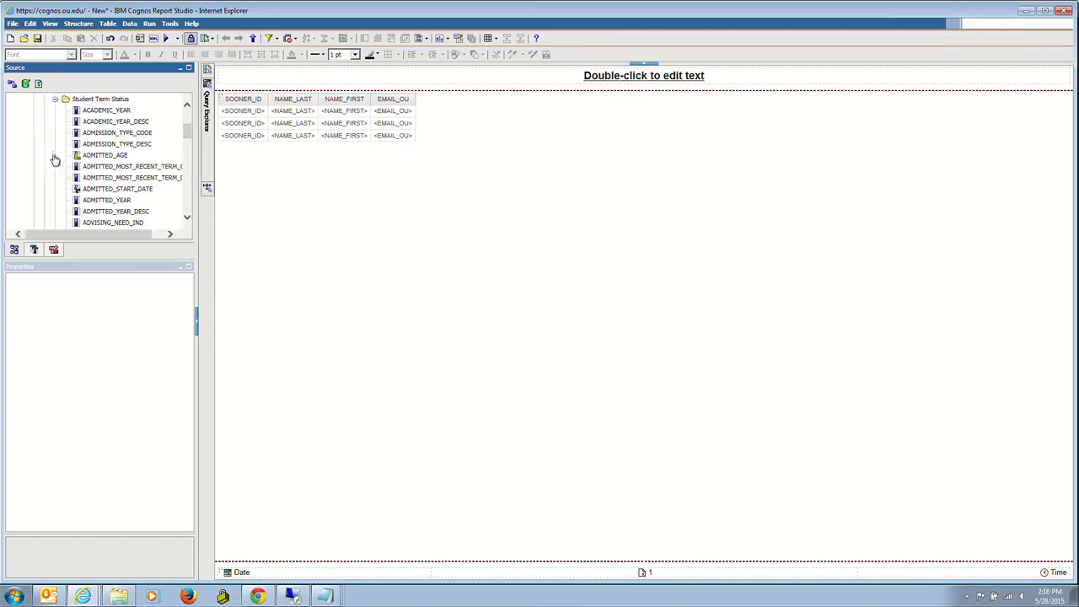
left_click_drag(188, 135, 189, 178)
left_click(108, 151)
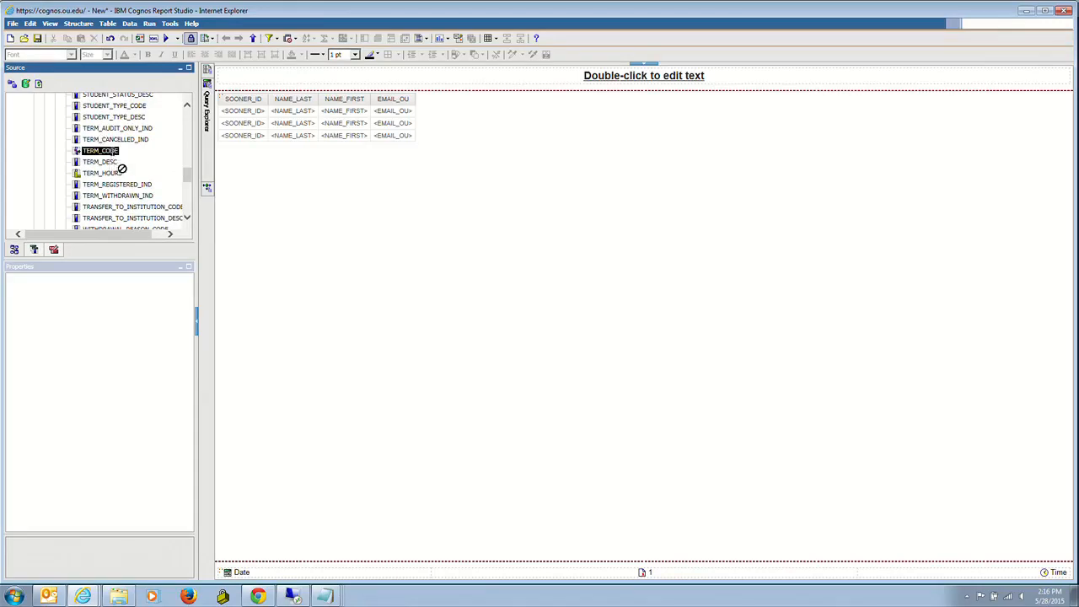
double_click(111, 151)
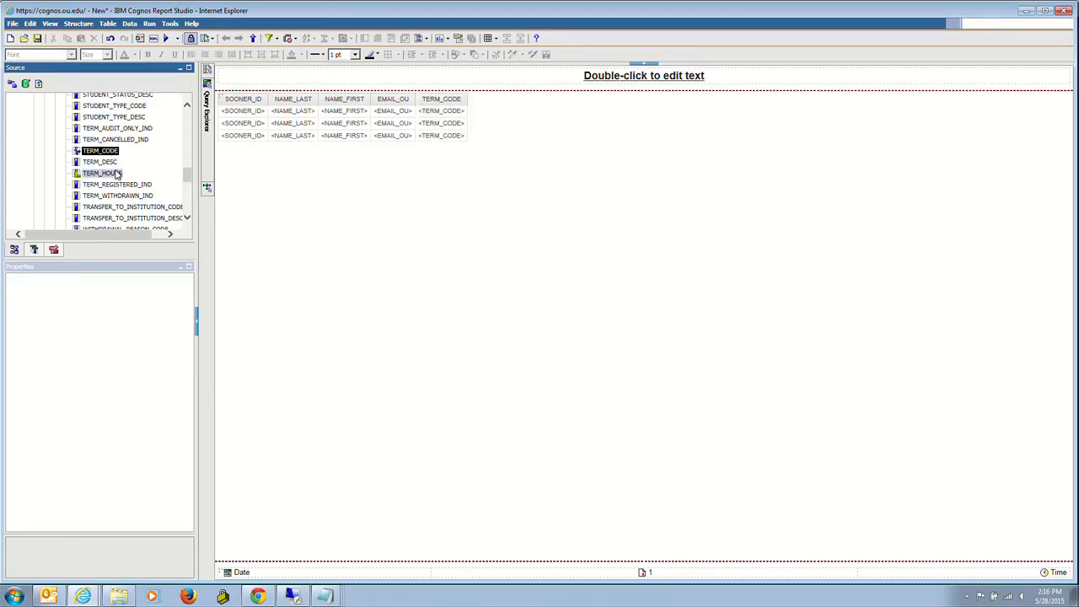
left_click(112, 175)
double_click(114, 175)
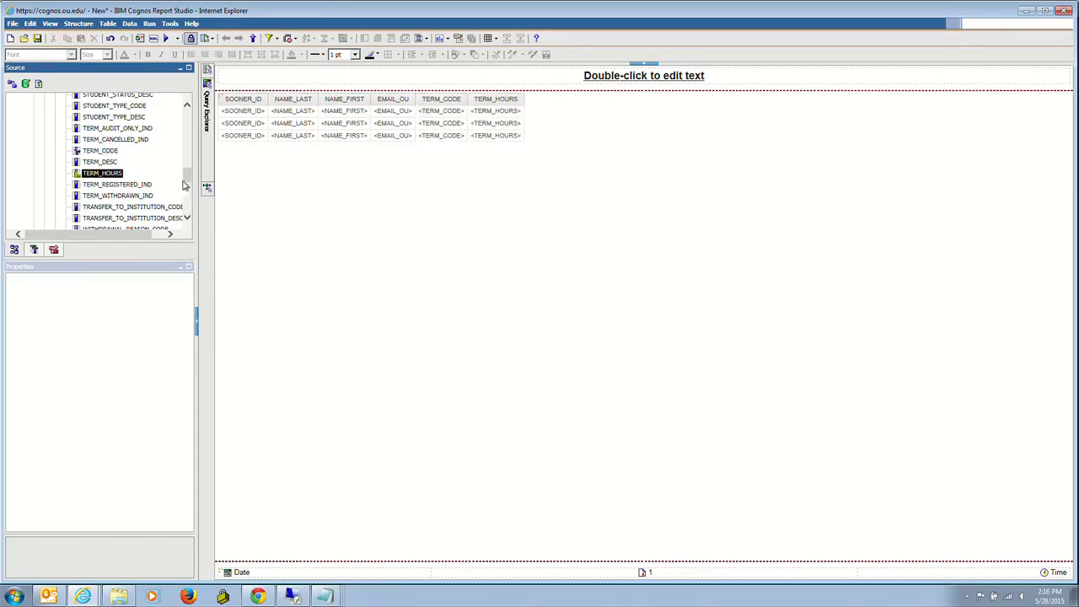
- Open Query1 from the Query Explorer
scroll(187, 174, "up", 1)
left_click_drag(187, 175, 186, 147)
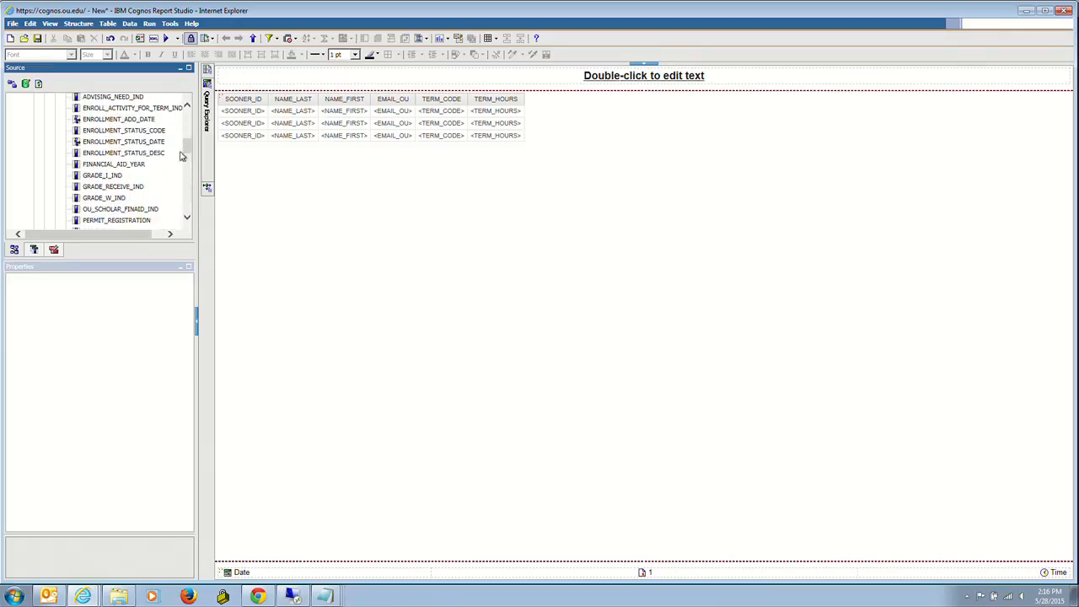
mouse_move(206, 170)
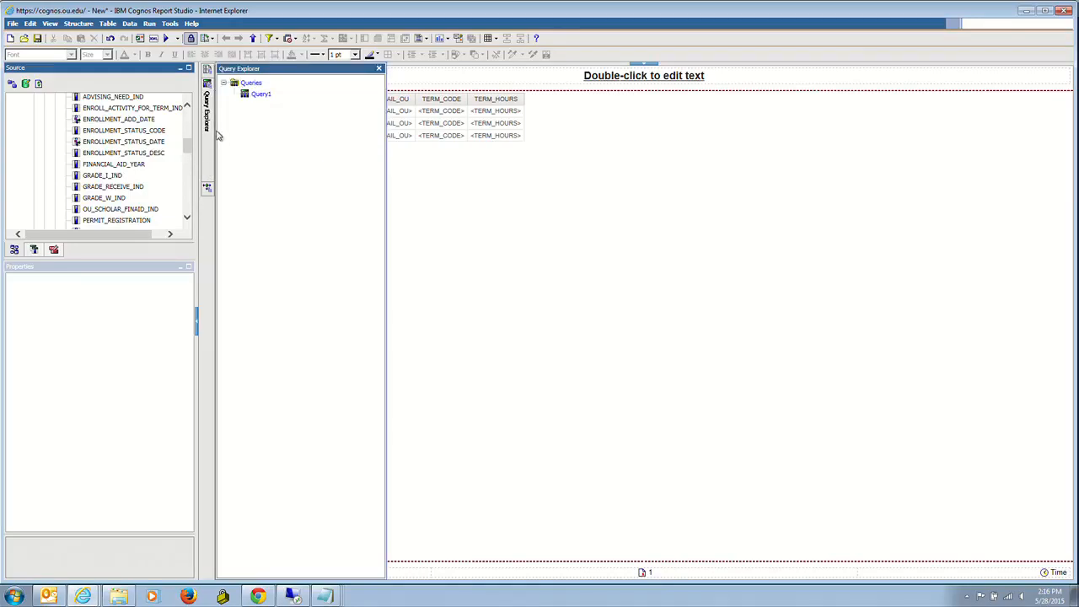
left_click(261, 95)
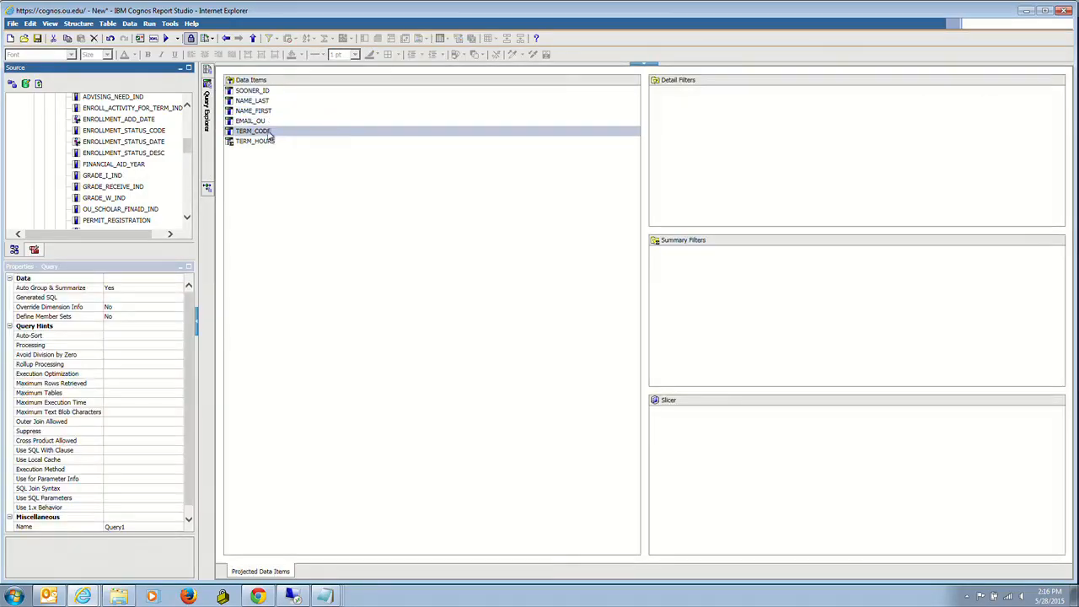
- Add a detail filter on TERM_CODE with the expression [TERM_CODE] = '201410', validating it
left_click_drag(251, 133, 674, 110)
left_click(586, 214)
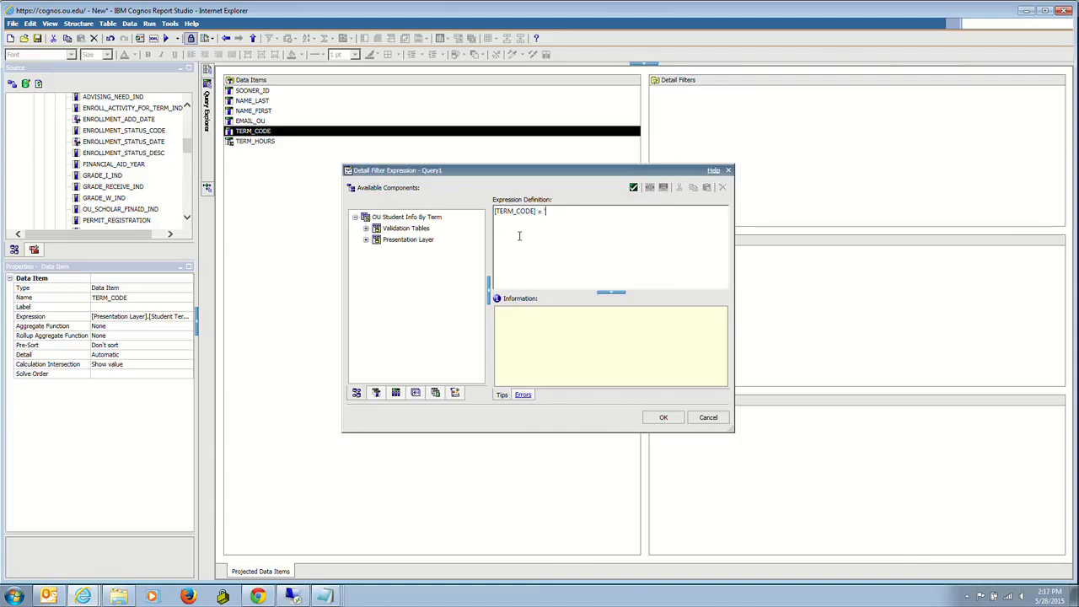
type("= '201")
type("41'")
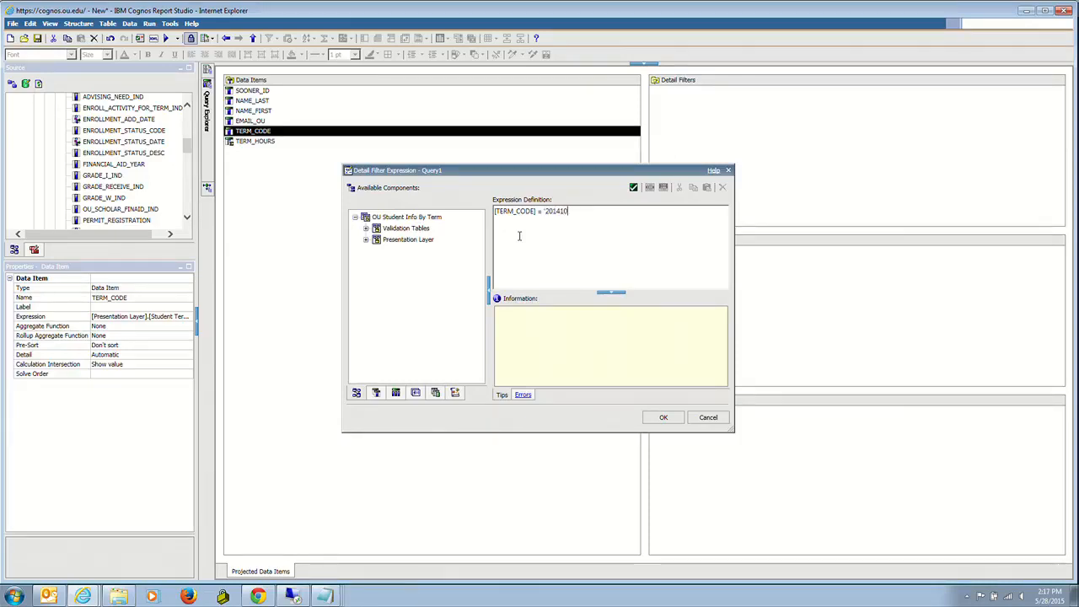
left_click(633, 188)
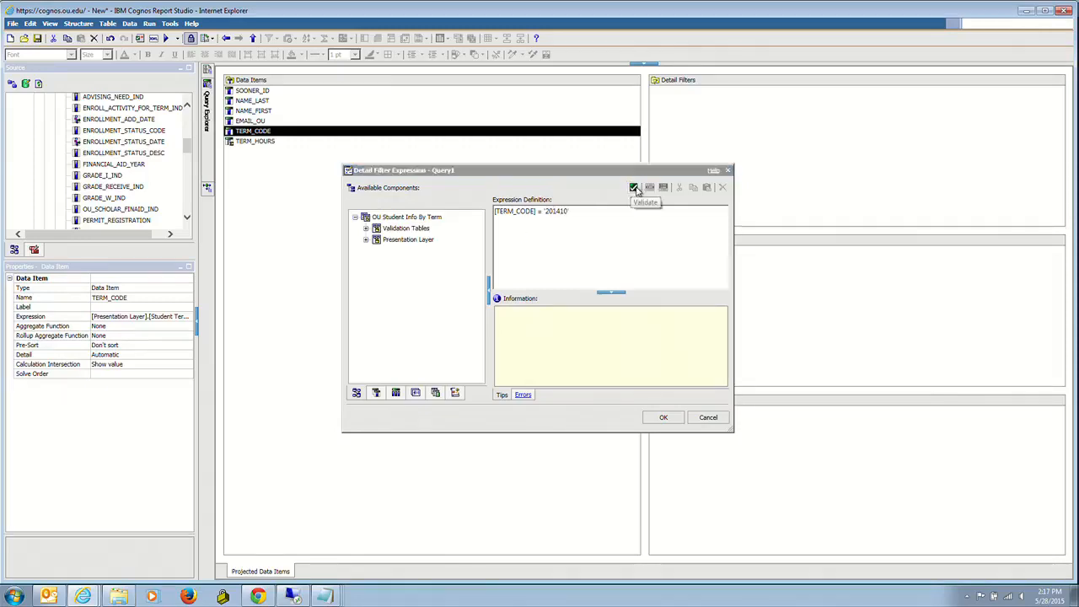
left_click(664, 418)
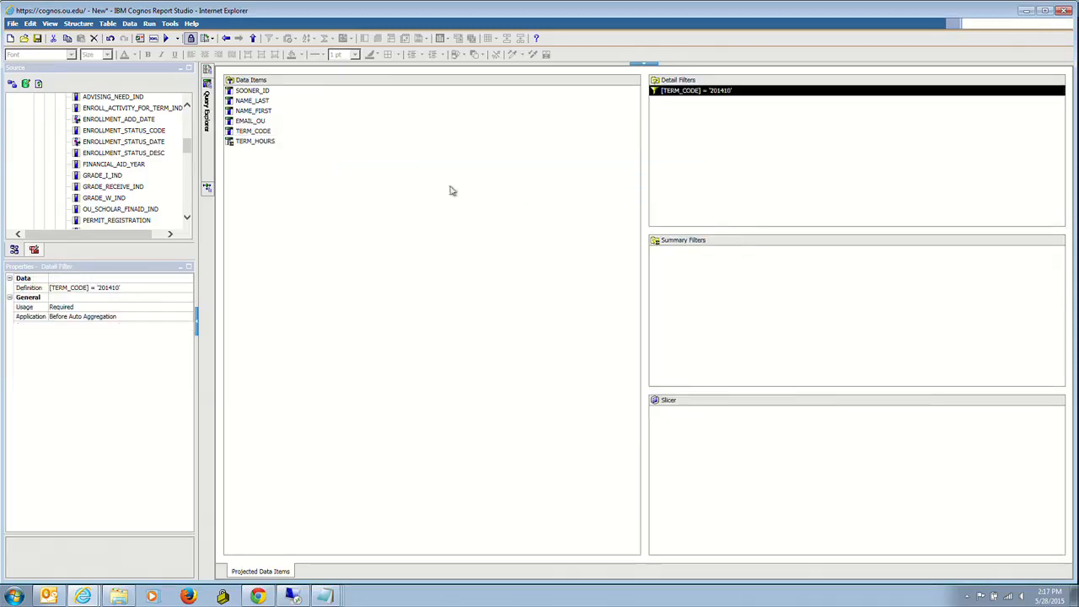
- Add a detail filter on TERM_HOURS with the expression [TERM_HOURS] > 0, validating it
left_click_drag(270, 150, 703, 140)
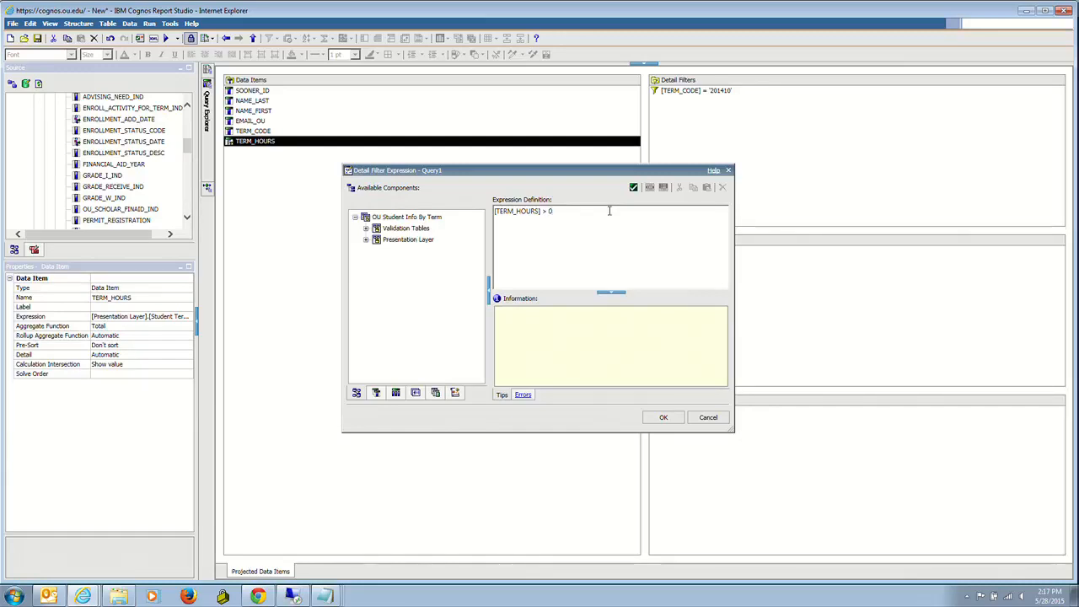
type("> 0")
left_click(633, 188)
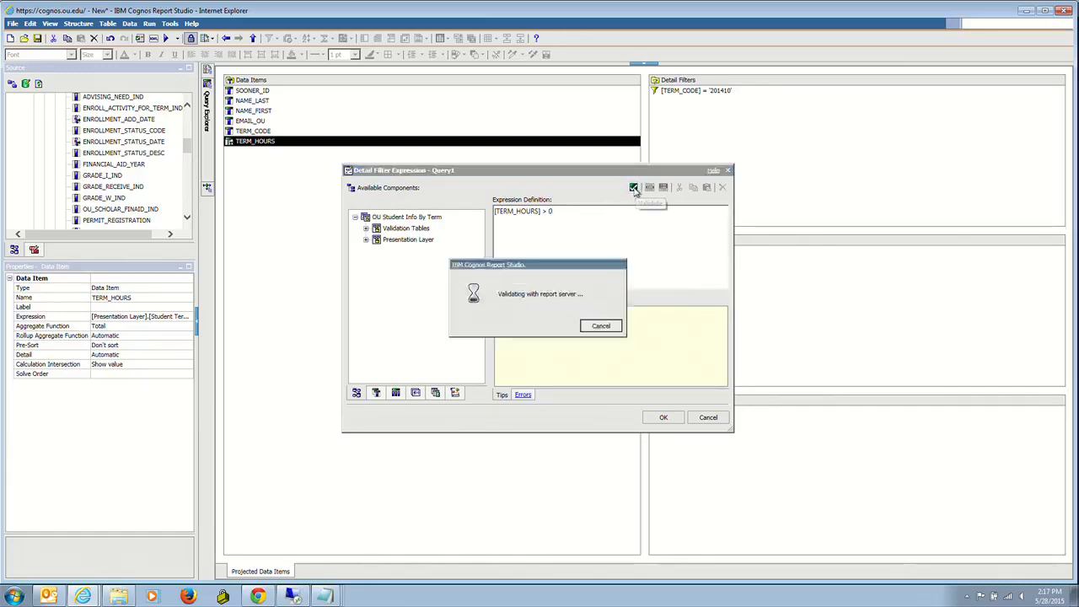
left_click(663, 417)
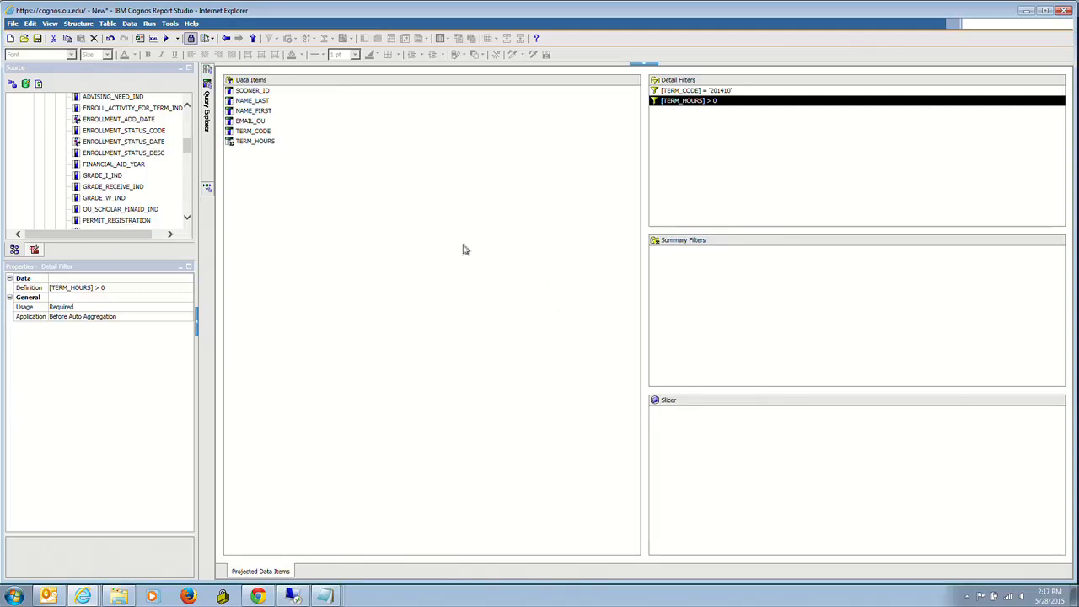
- Open the queries overview and rename Query1 to Students enrolled in Fall 2014
mouse_move(208, 88)
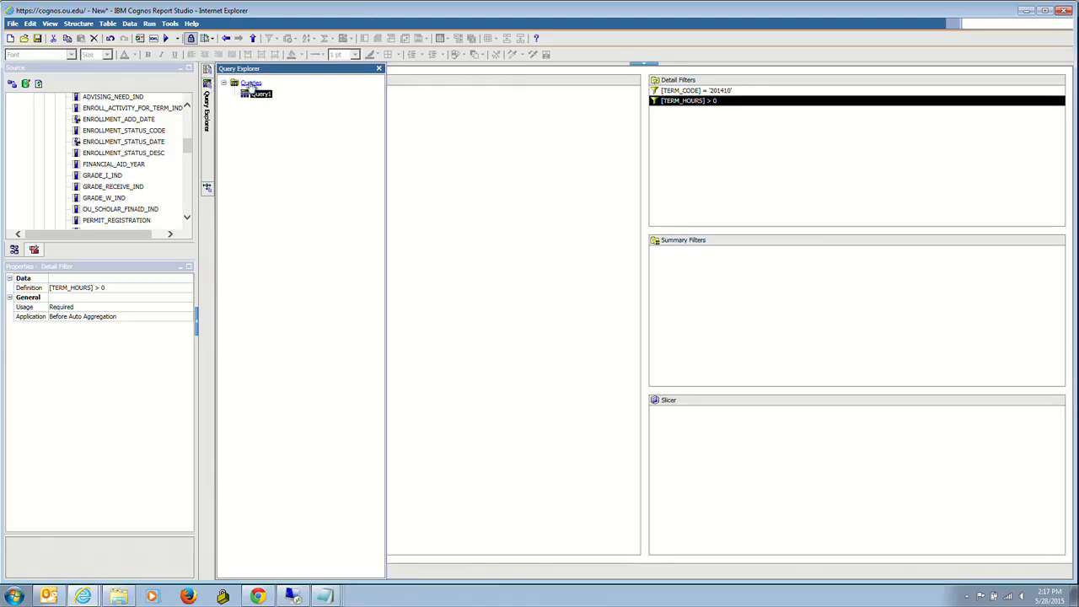
right_click(253, 87)
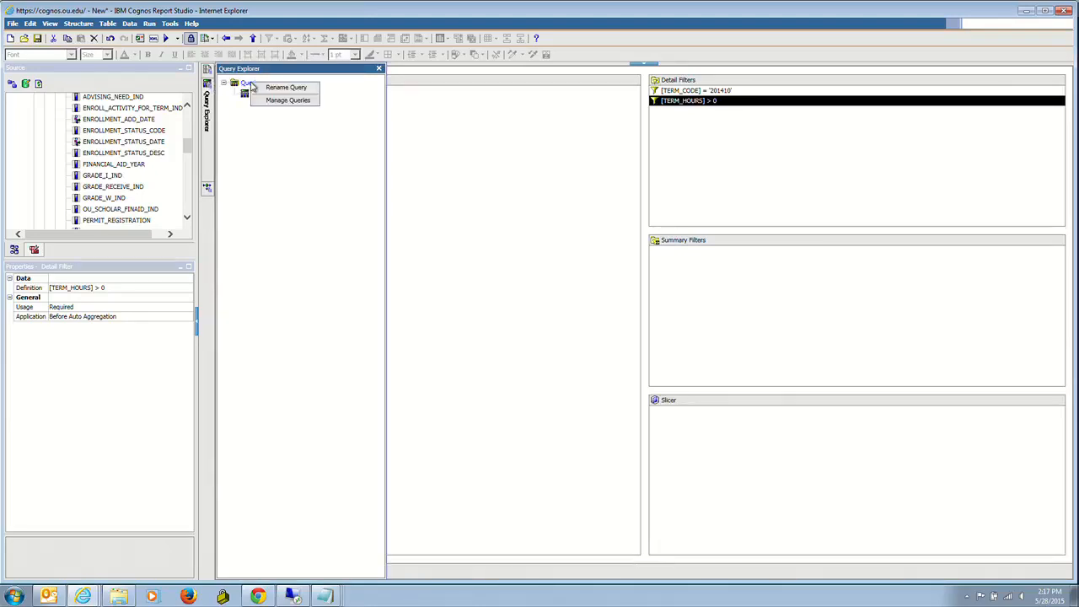
left_click(283, 102)
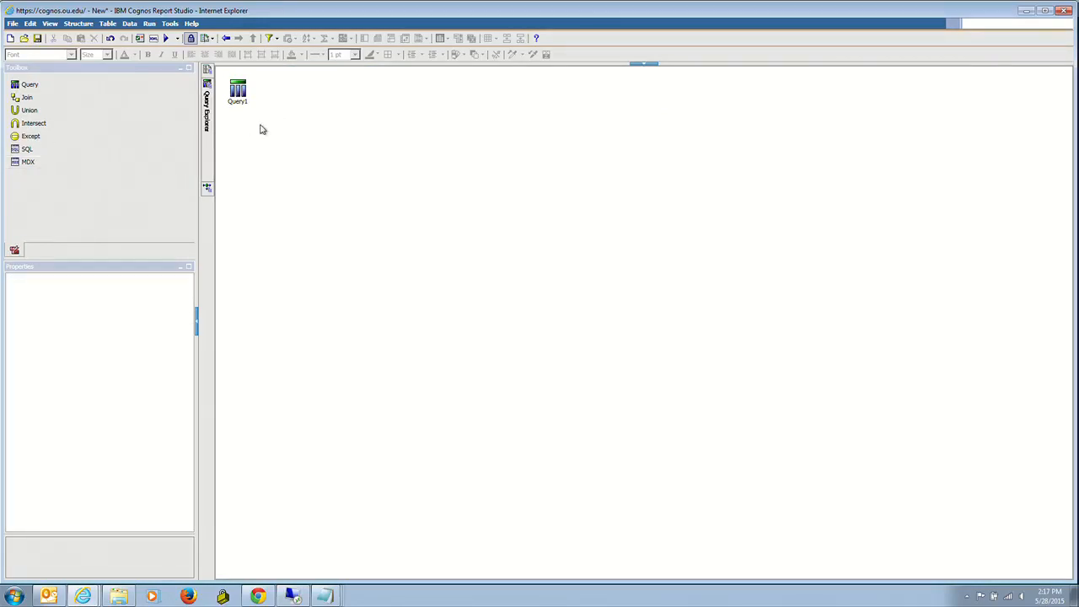
left_click(239, 92)
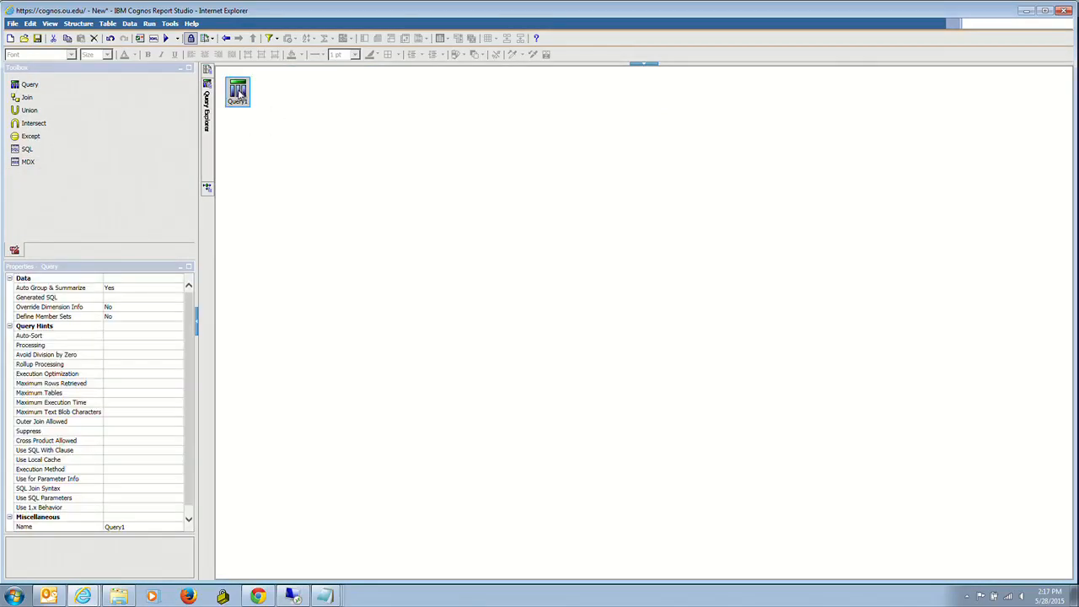
left_click(137, 527)
double_click(135, 526)
type("Students enrolled in Fa")
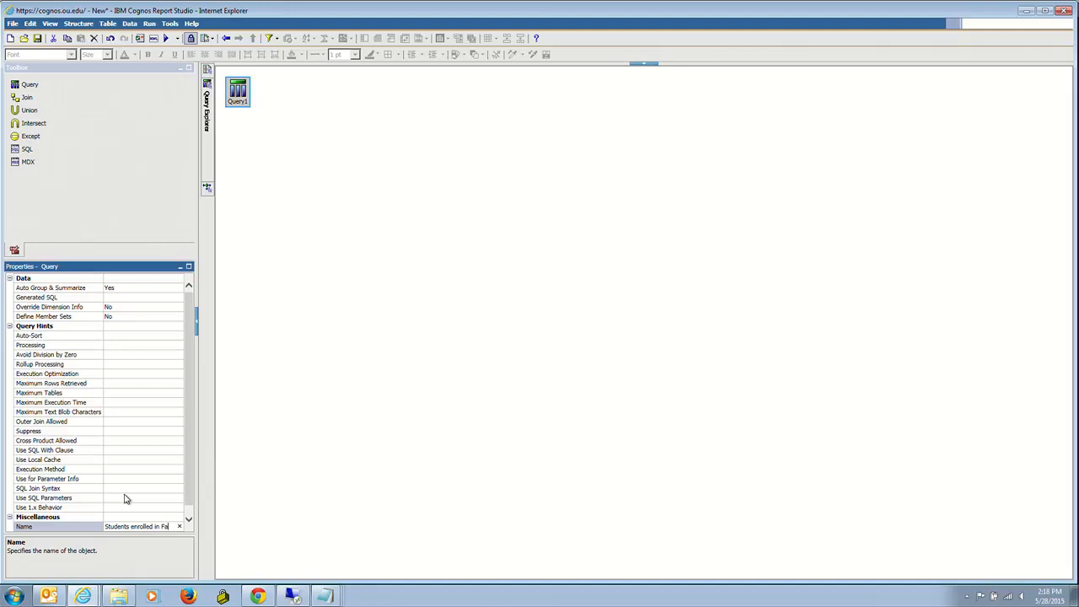
type("29")
key("BackSpace")
type("014")
key("Return")
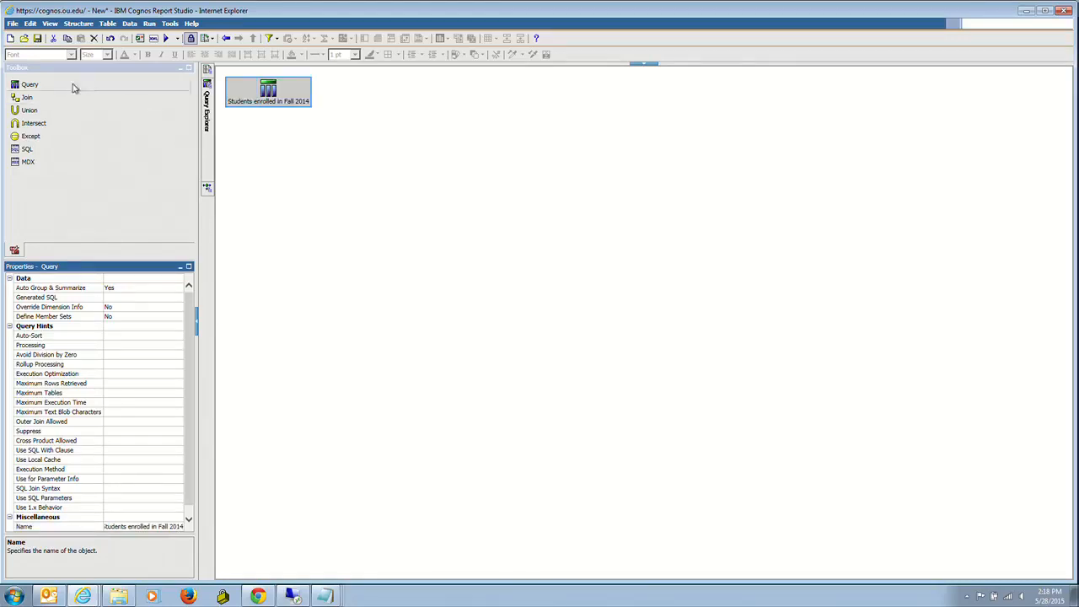
- Add a new query to the queries overview and name it Students enrolled in Spring 2015
left_click_drag(30, 87, 260, 152)
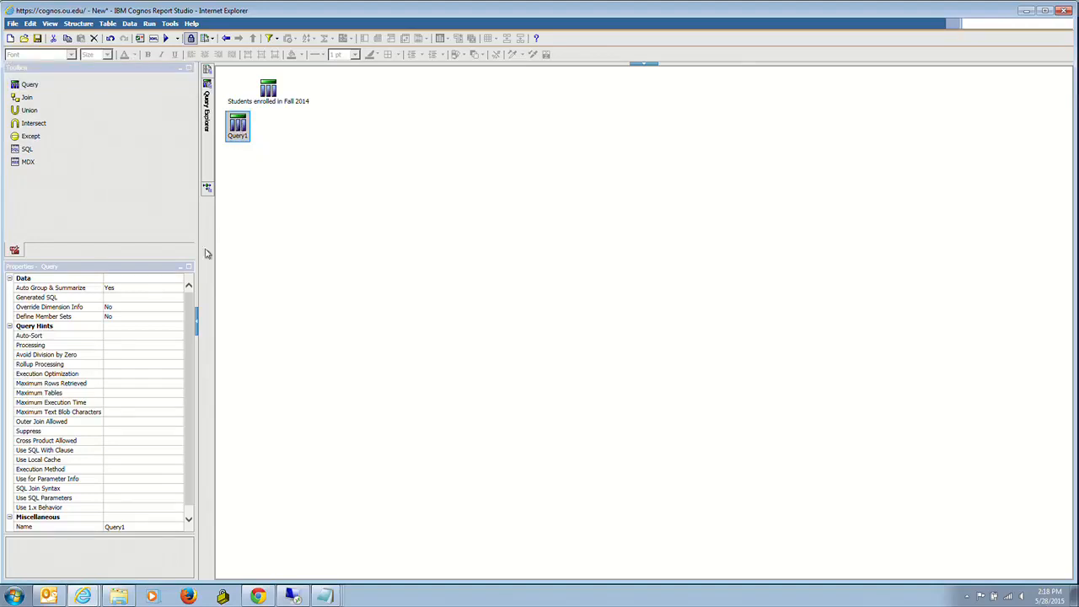
left_click(133, 527)
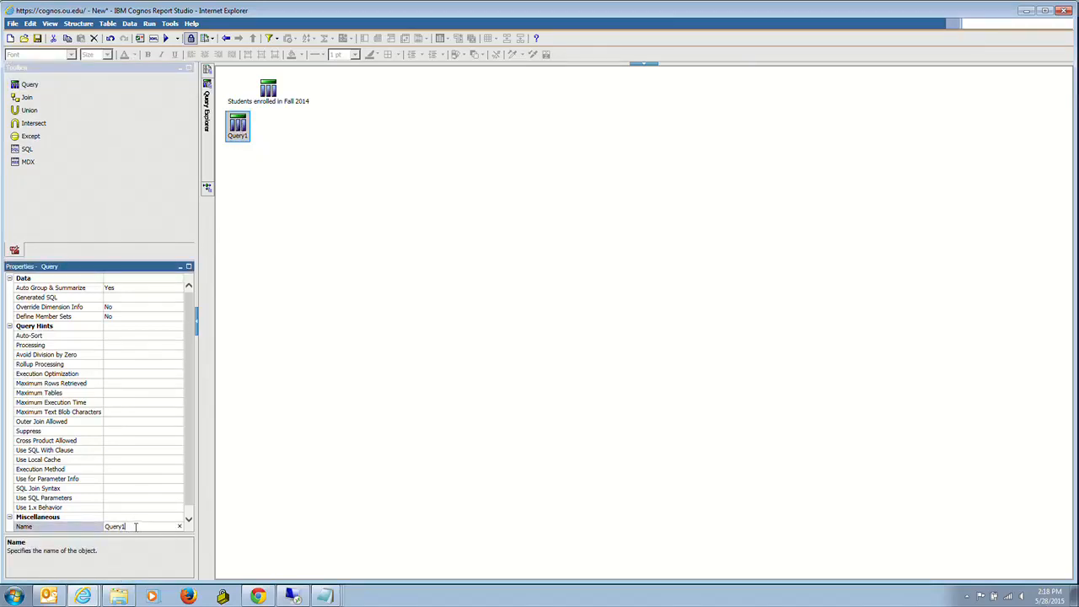
key("BackSpace")
type("ng 2015")
key("Return")
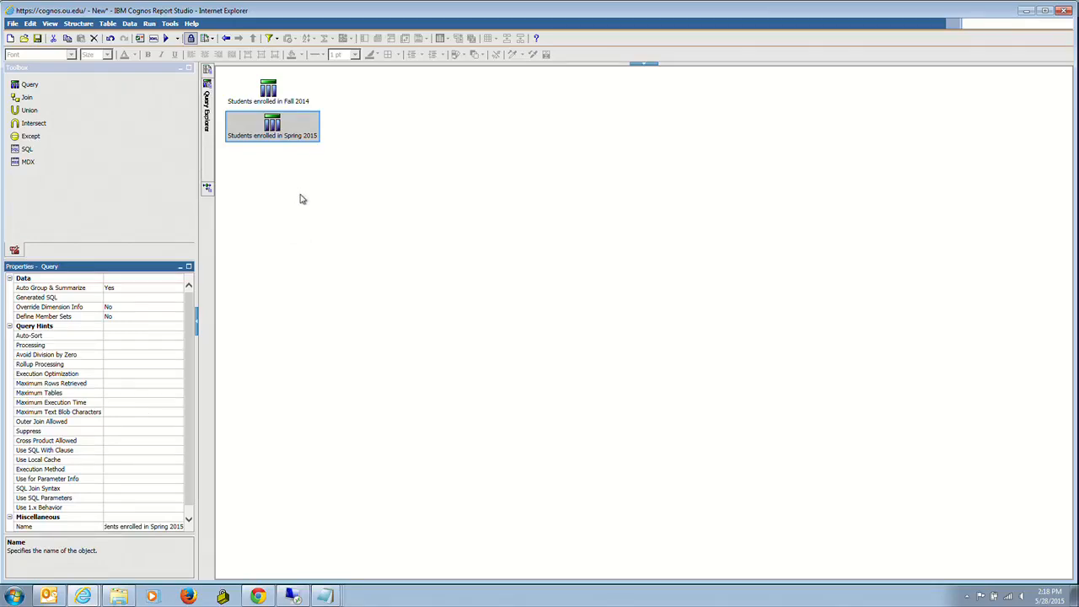
- Open the Students enrolled in Spring 2015 query for editing
double_click(273, 125)
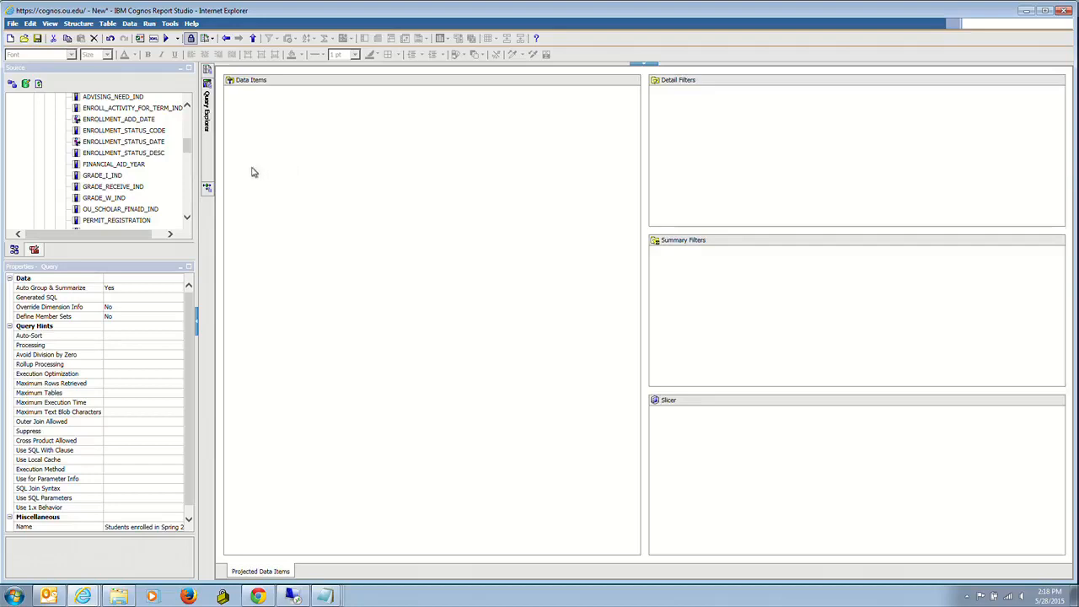
left_click(188, 150)
mouse_move(188, 150)
left_mouse_down()
mouse_move(189, 131)
mouse_move(190, 160)
left_mouse_up()
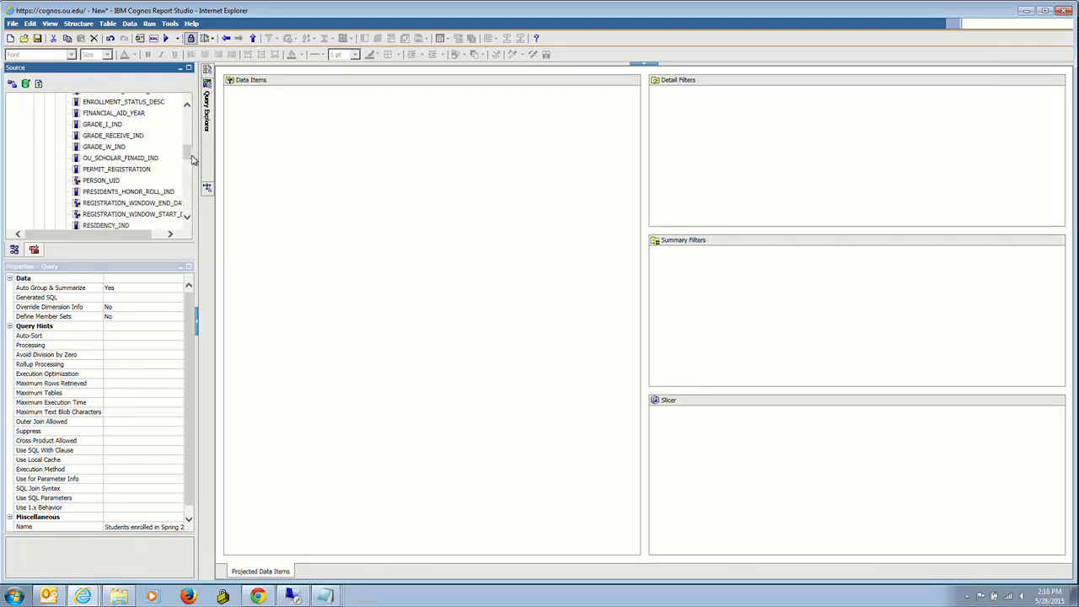
- Add PERSON_UID, TERM_CODE and TERM_HOURS as data items in the Students enrolled in Spring 2015 query
left_click_drag(97, 180, 260, 161)
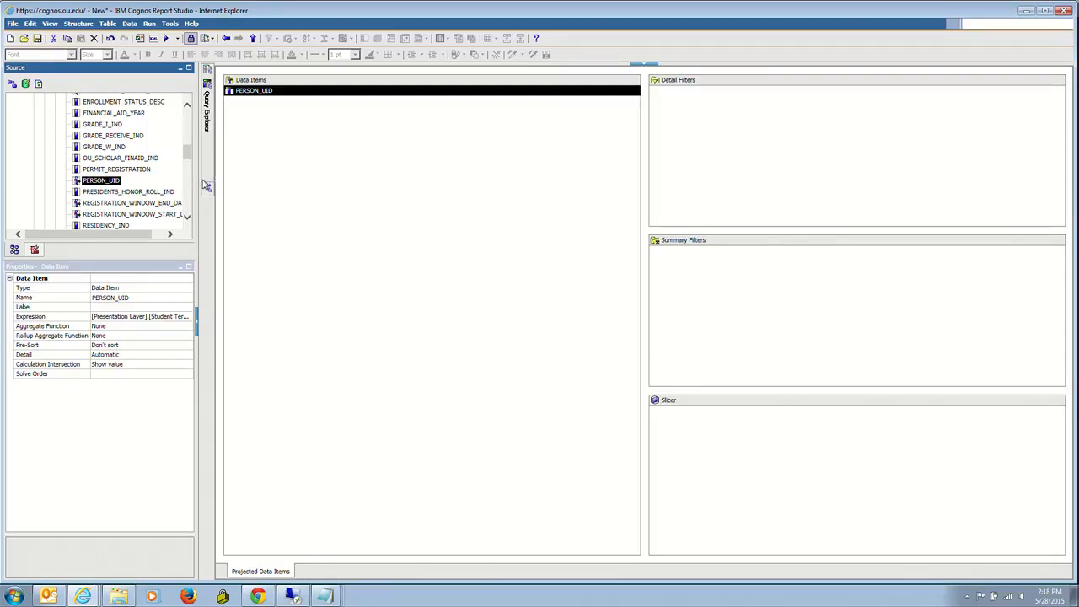
left_click_drag(188, 160, 188, 180)
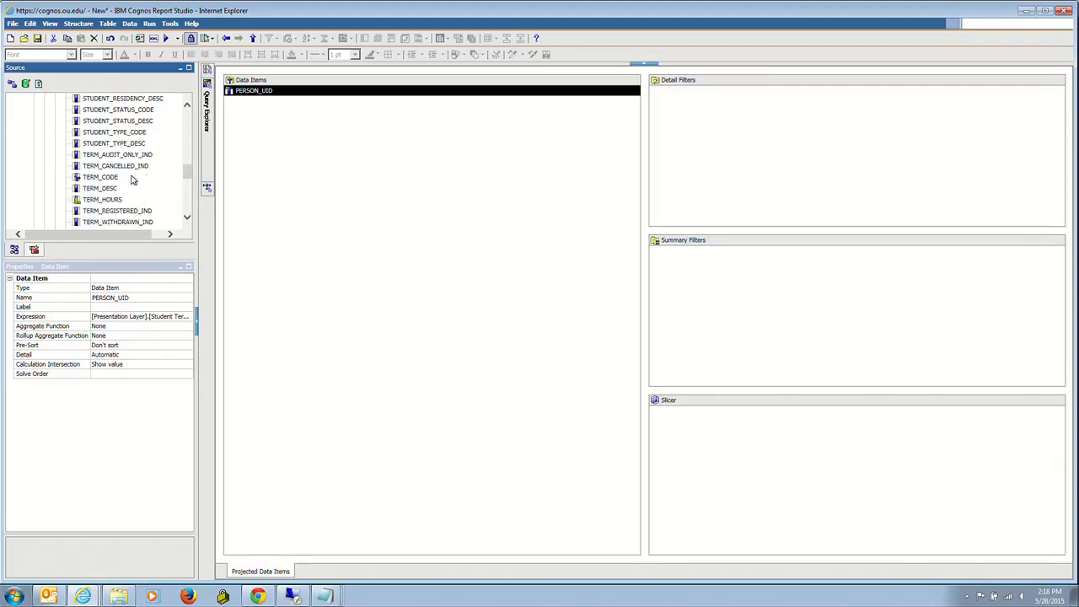
double_click(113, 178)
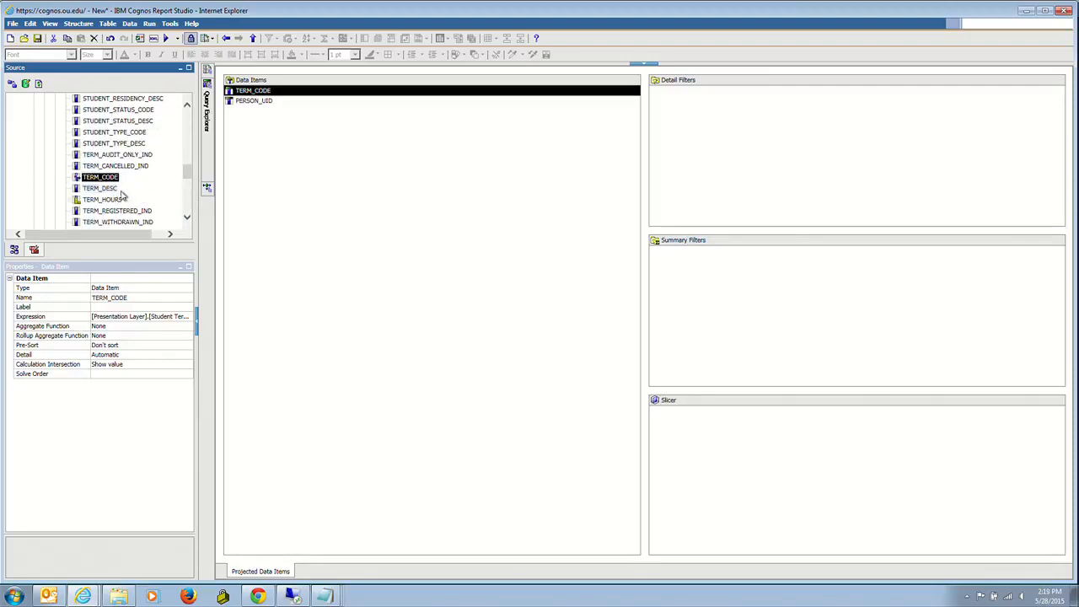
double_click(114, 200)
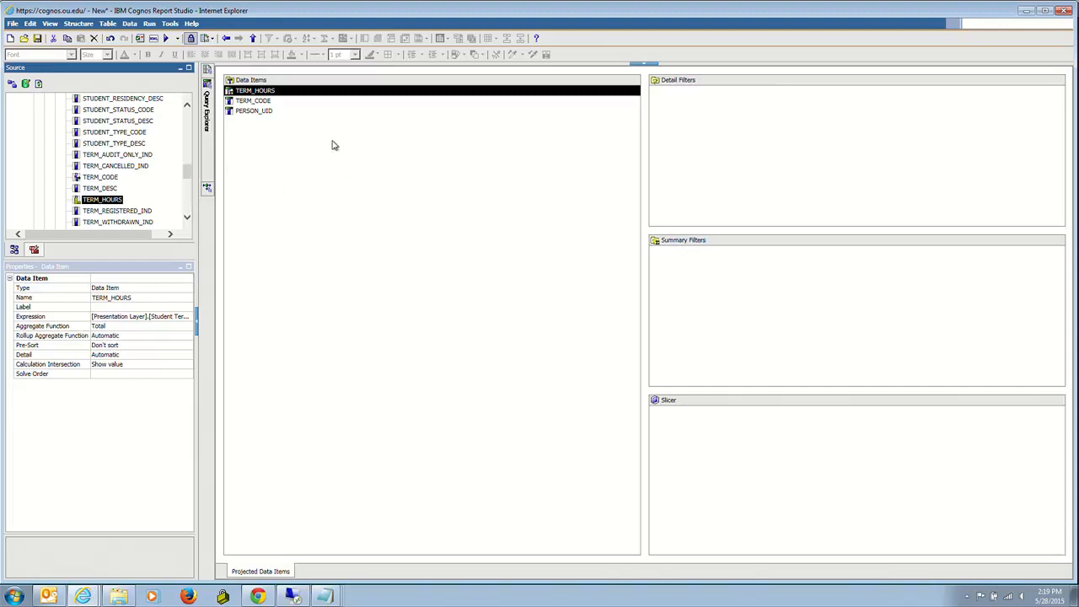
- Add a detail filter on TERM_CODE with the expression [TERM_CODE] = '201420', validating it
left_click_drag(263, 102, 691, 126)
left_click(598, 213)
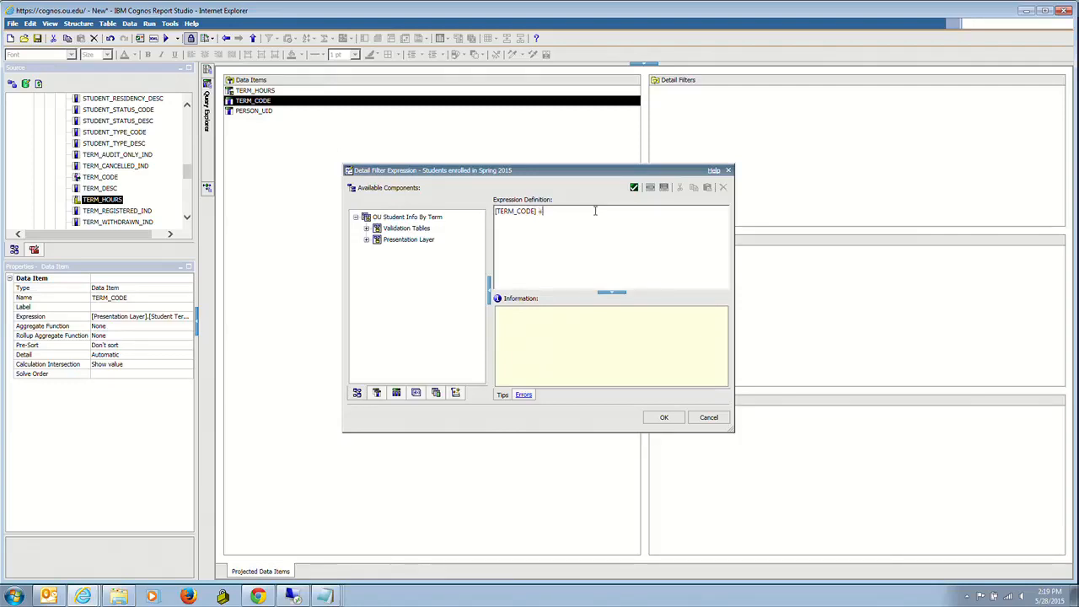
type("= '201420")
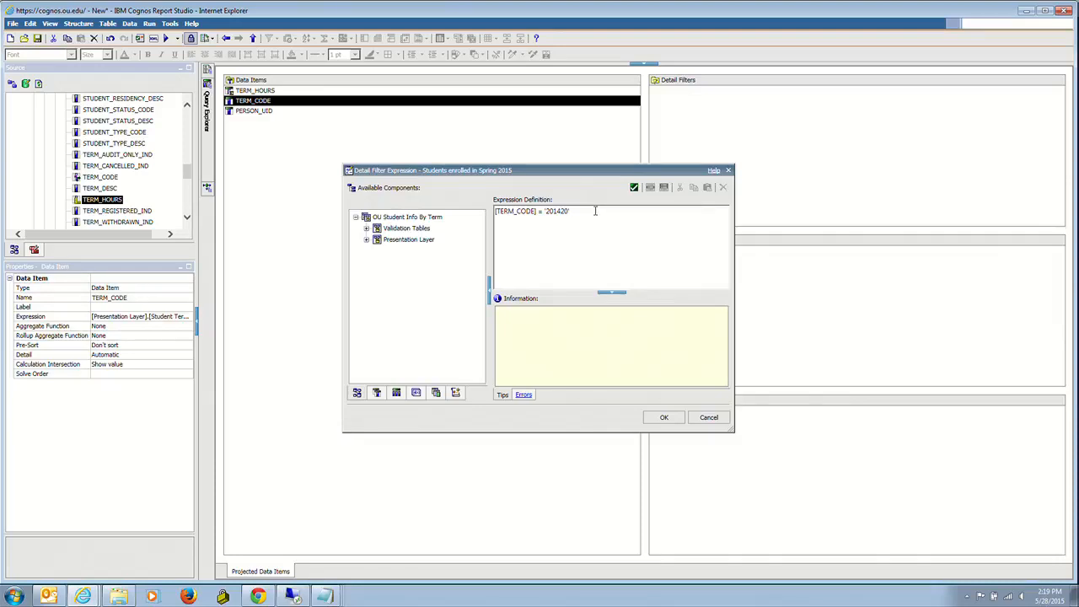
left_click(633, 187)
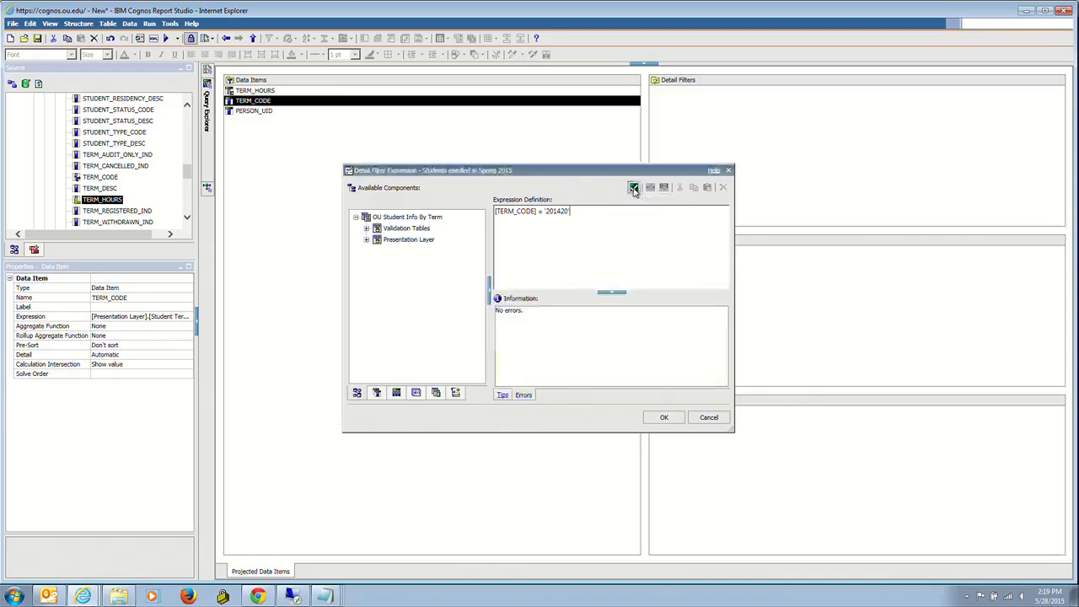
left_click(664, 418)
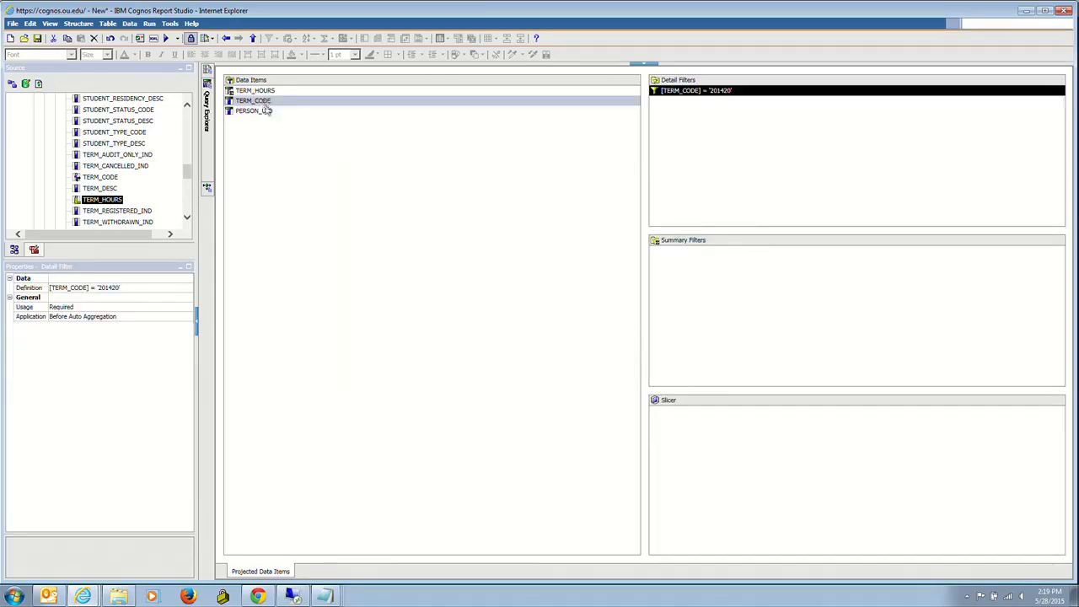
- Add a detail filter on TERM_HOURS with the expression [TERM_HOURS] > 0, validating it
left_click_drag(266, 93, 675, 127)
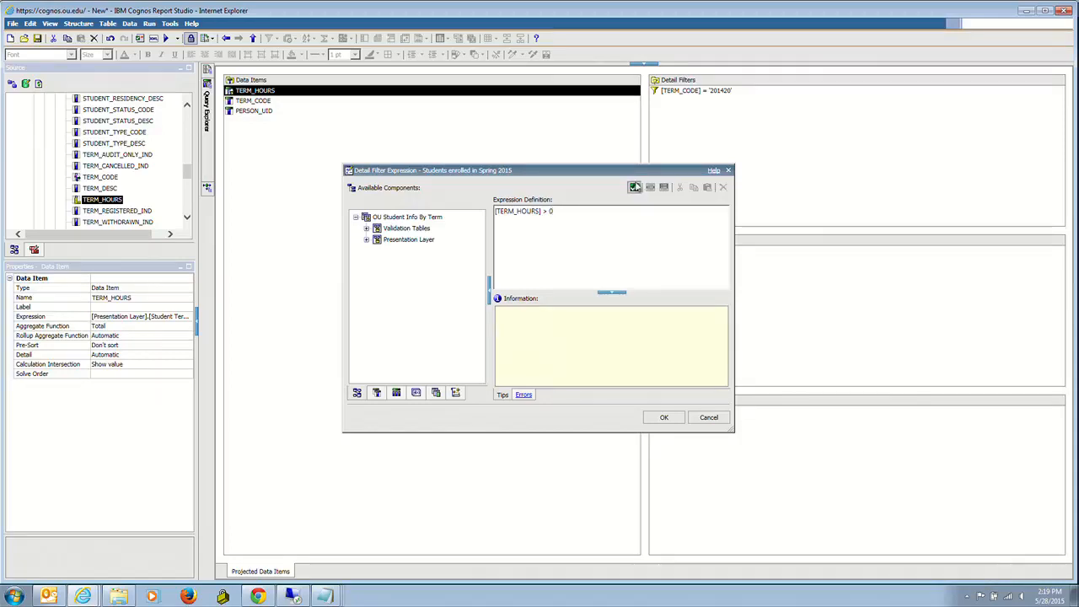
left_click(634, 187)
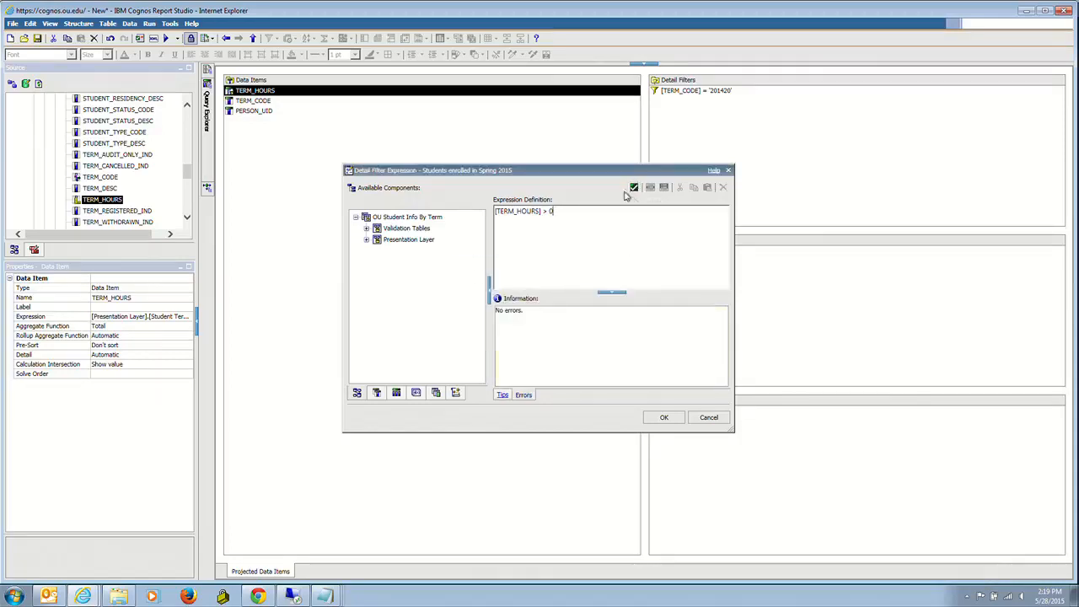
left_click(664, 417)
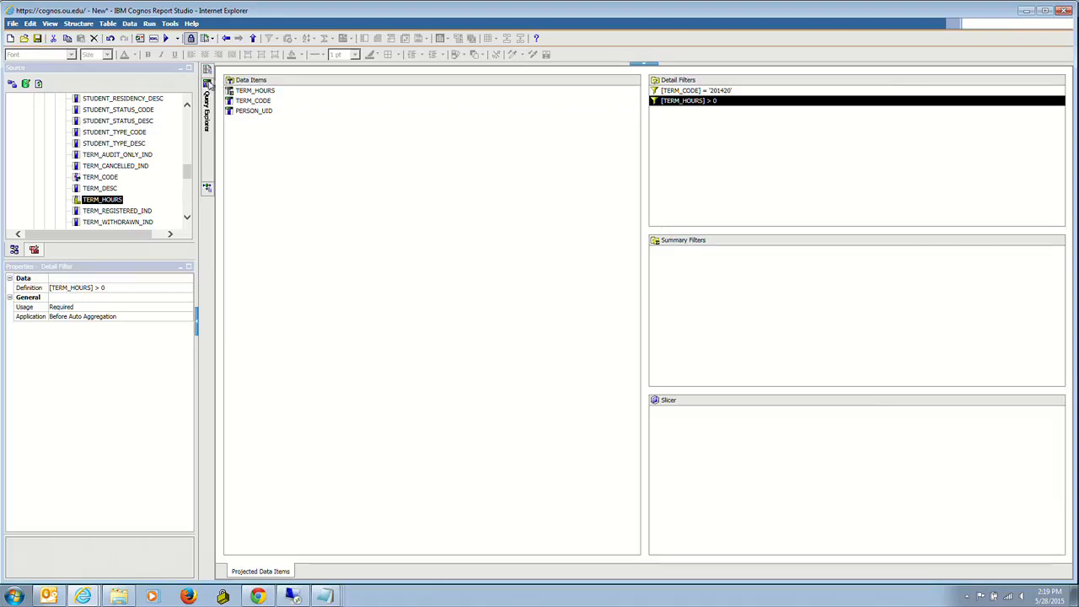
- In the Fall 2014 query, add a PERSON_UID detail filter: [PERSON_UID] not in ([Students enrolled in Spring 2015].[PERSON_UID]), validating it
mouse_move(207, 86)
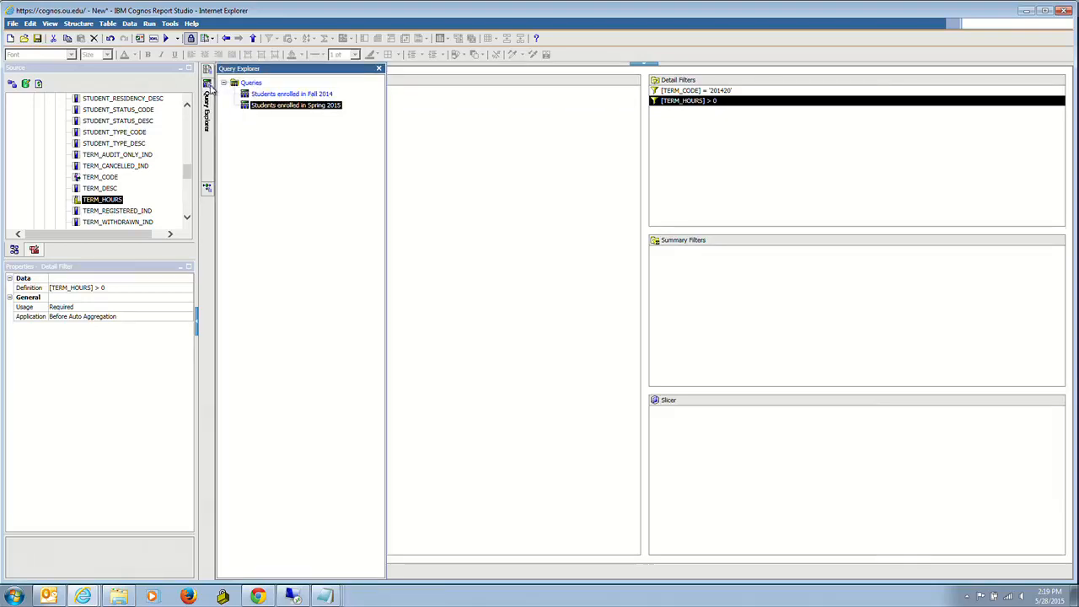
left_click(273, 94)
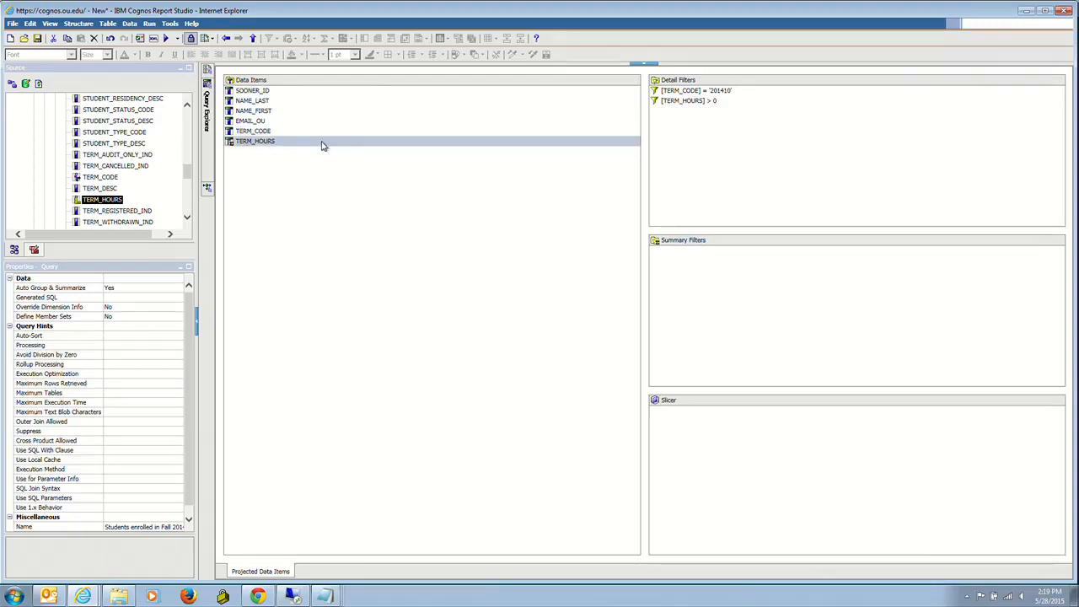
left_click_drag(187, 175, 188, 155)
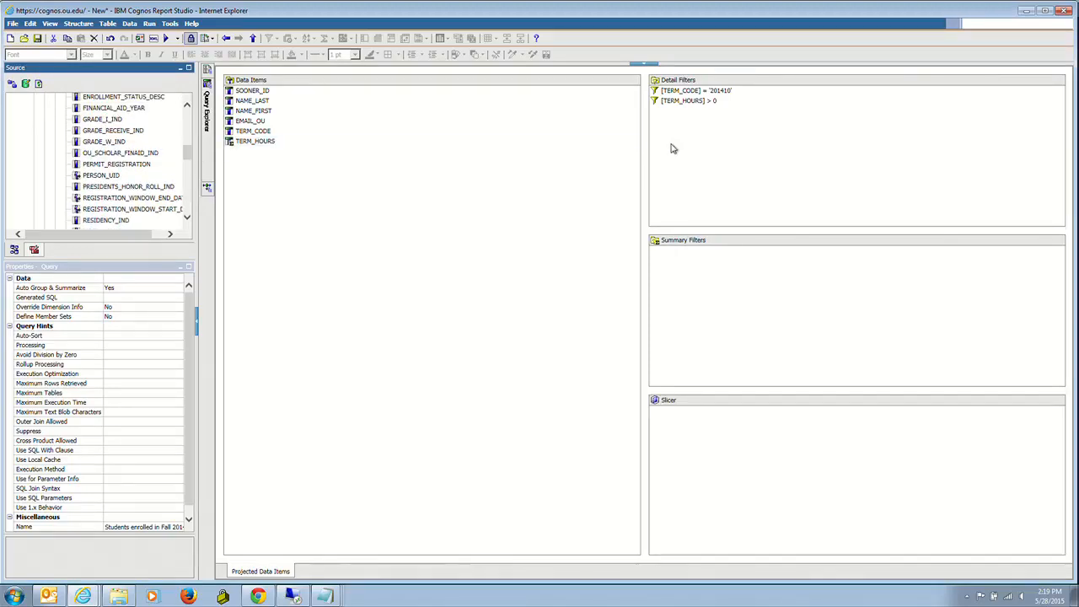
left_click(99, 176)
left_click_drag(99, 176, 745, 138)
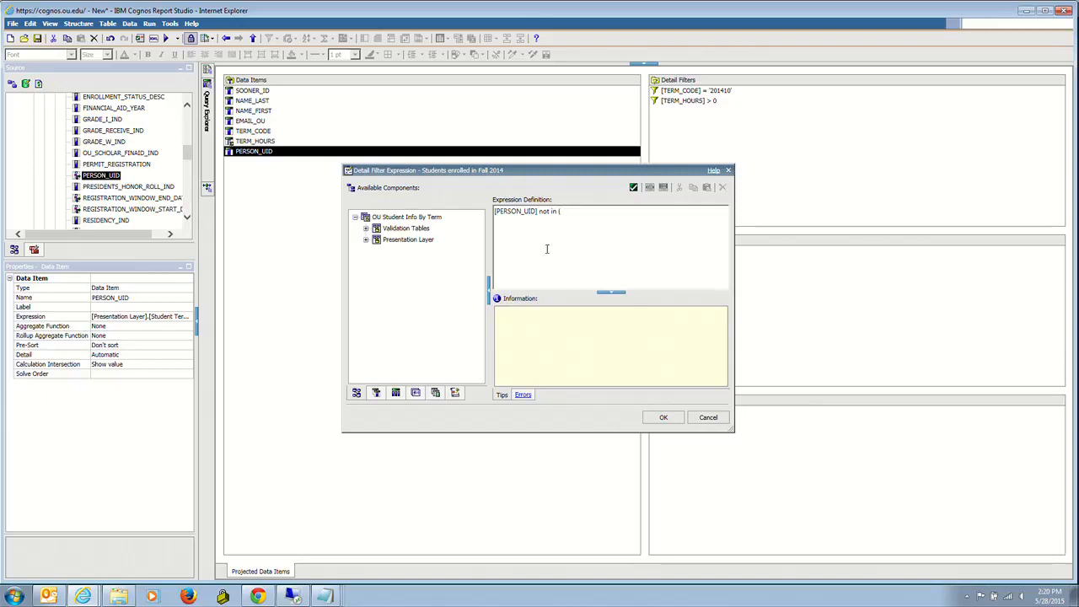
left_click(396, 394)
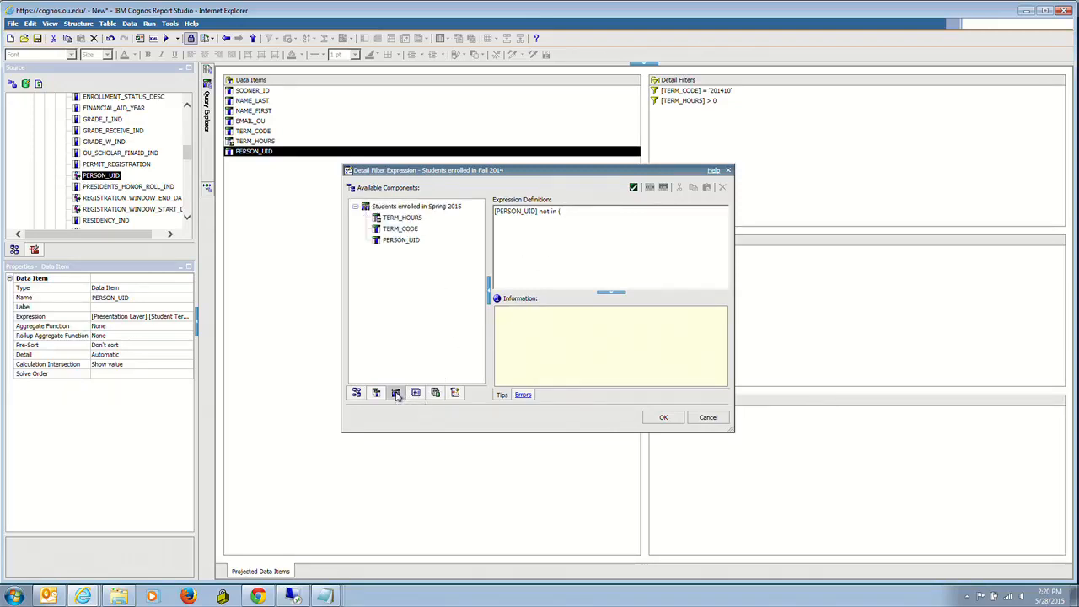
left_click_drag(407, 243, 586, 236)
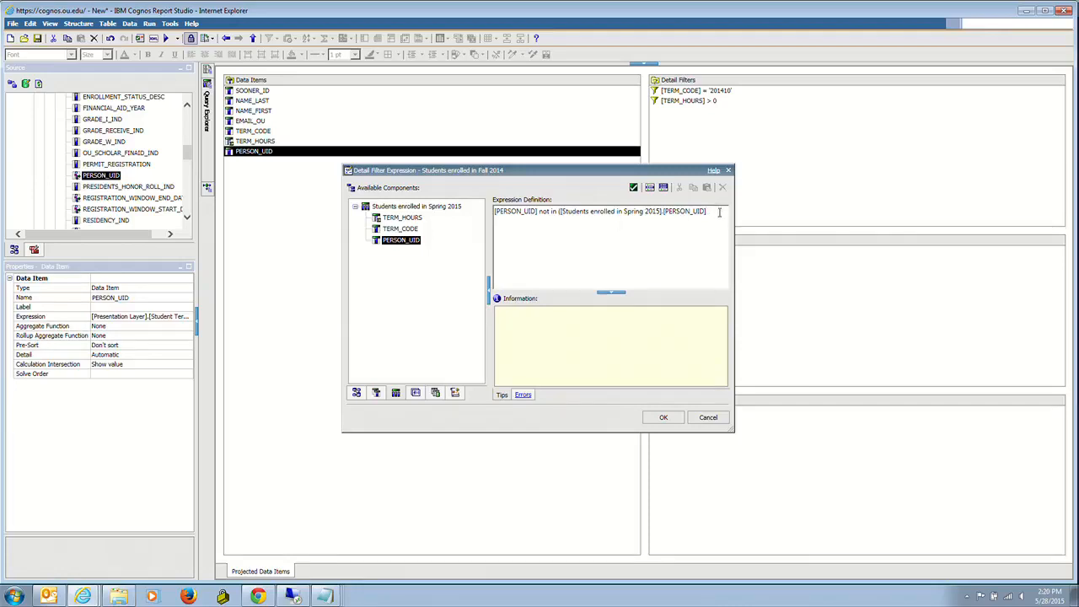
type(")")
left_click(633, 187)
left_click(664, 417)
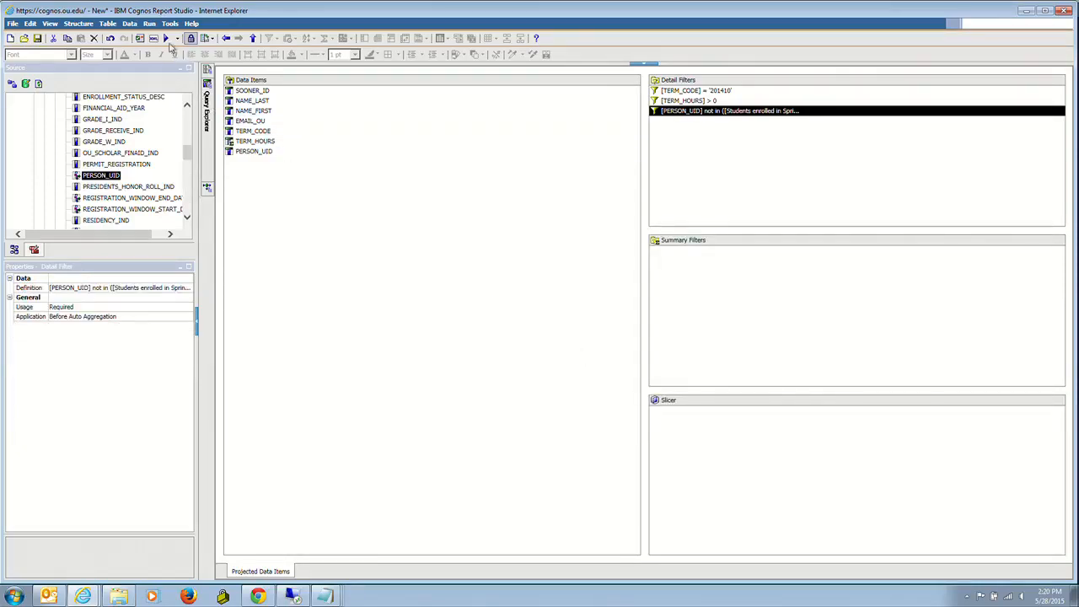
- Run the report
left_click(167, 39)
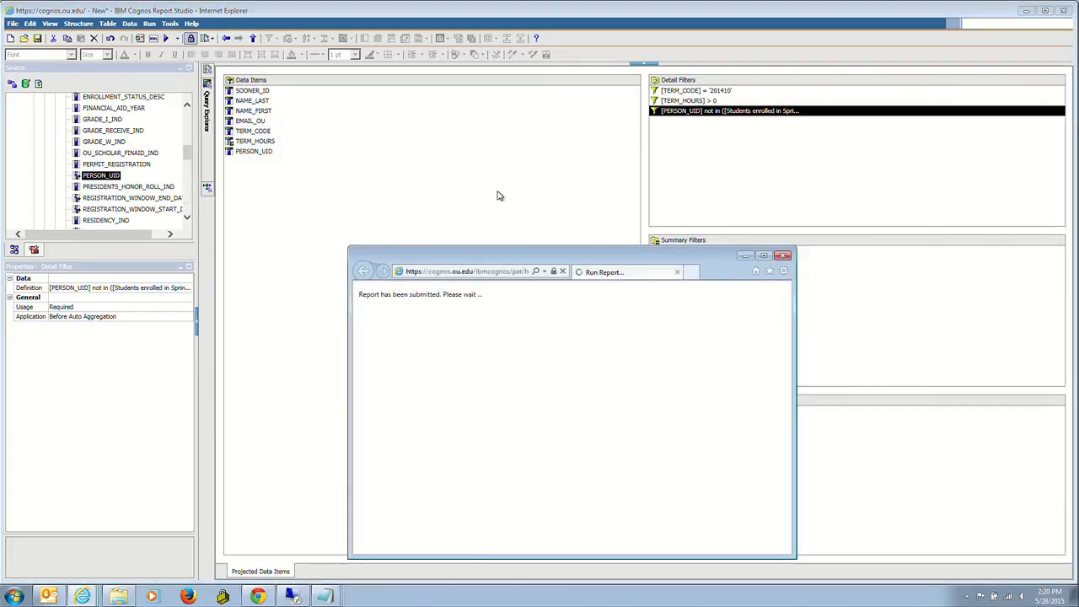